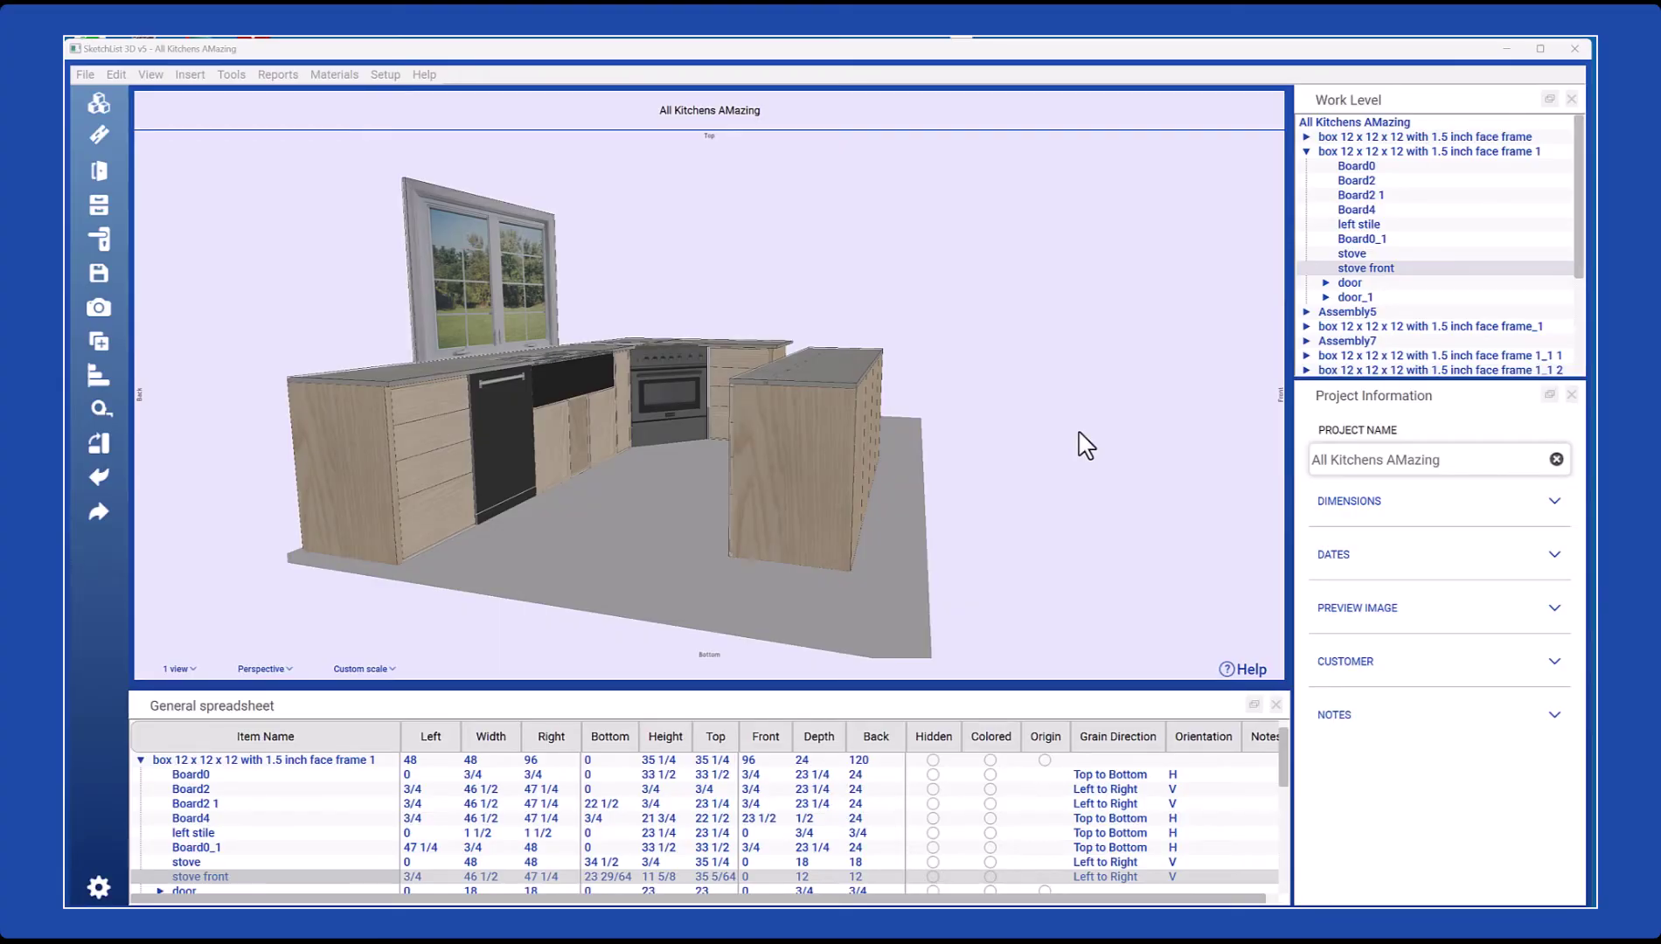
# Step: Select the island cabinet, start Optimized Cutting Layout, and close the Add Material Size warning
pyautogui.click(804, 493)
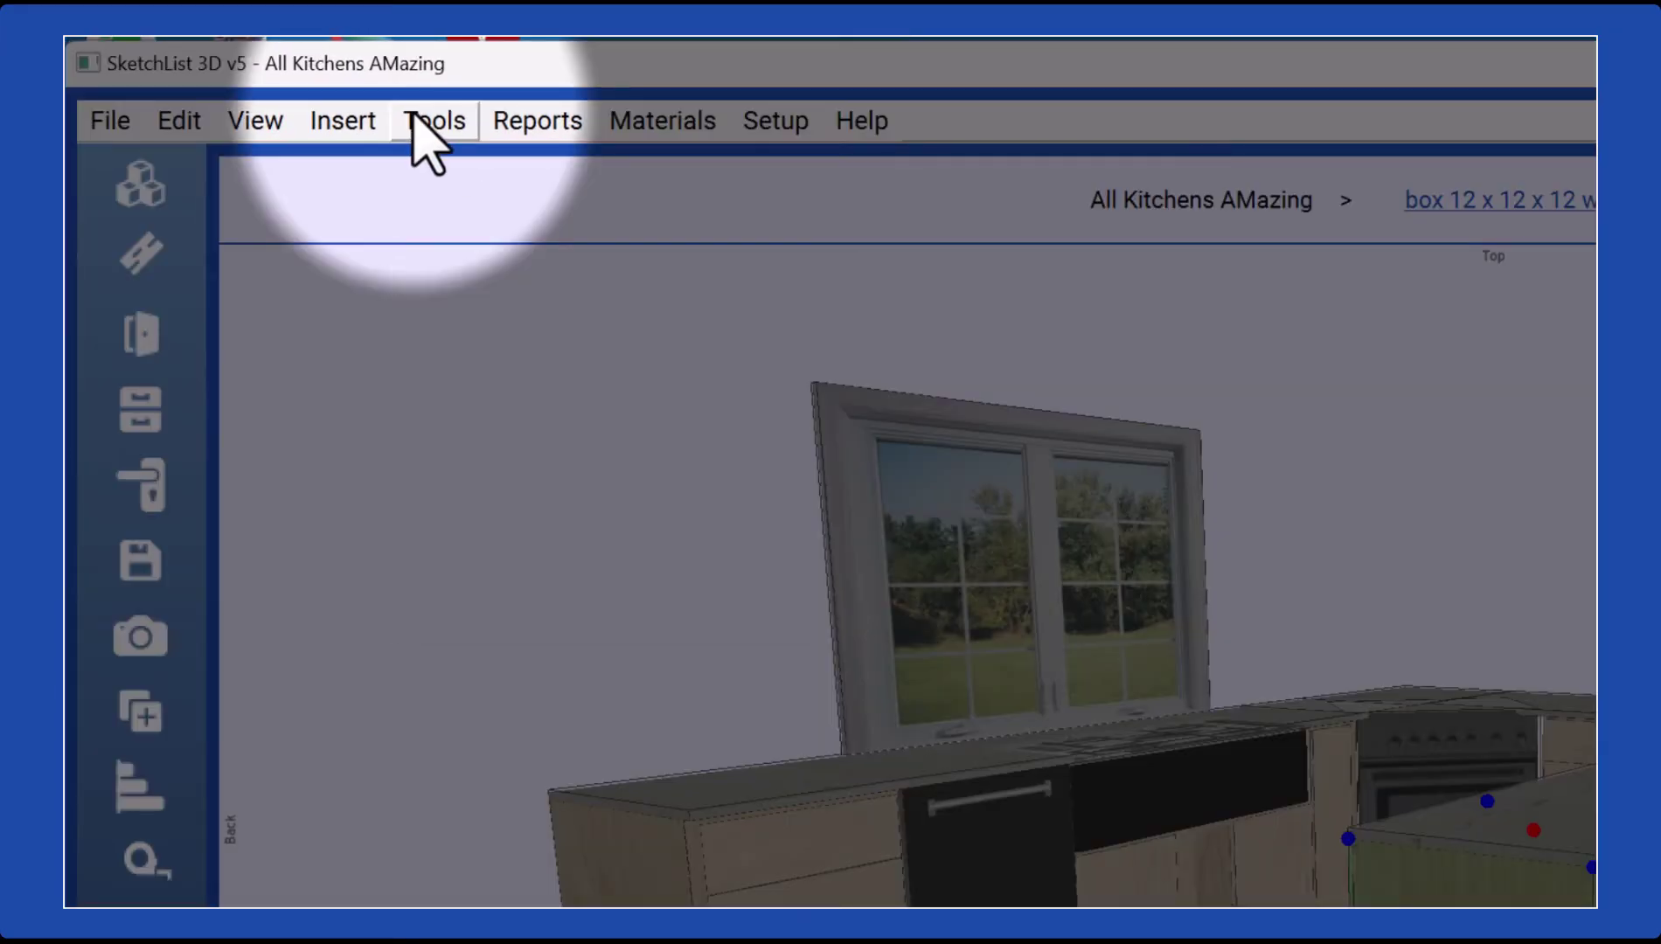
pyautogui.click(428, 129)
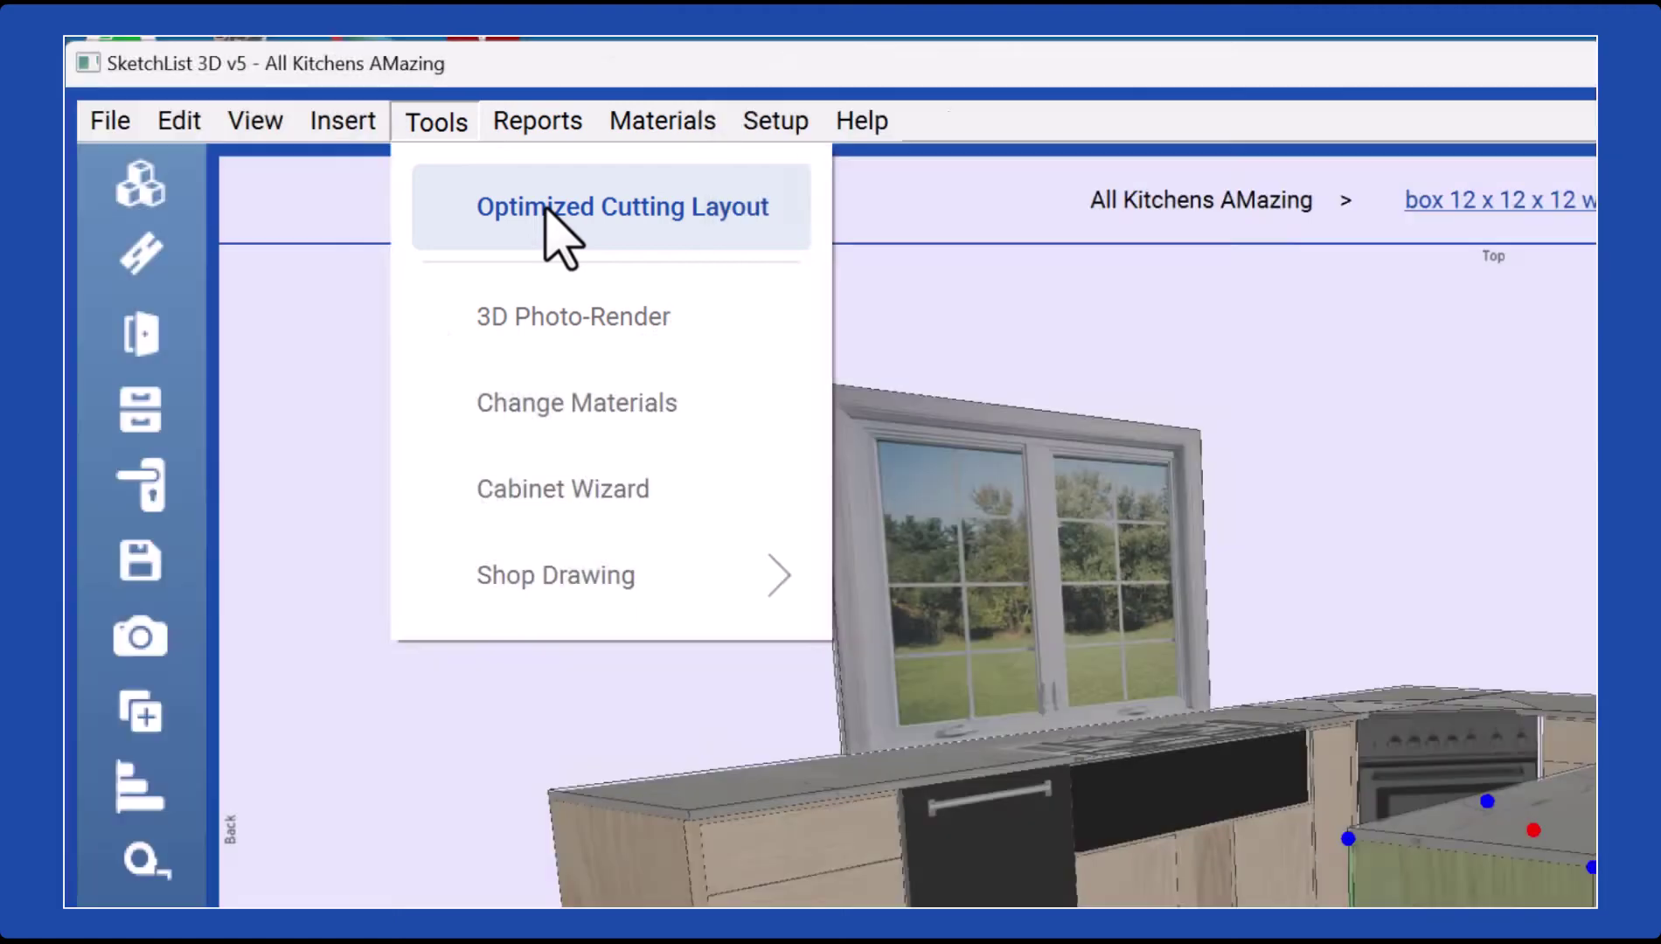
pyautogui.click(546, 212)
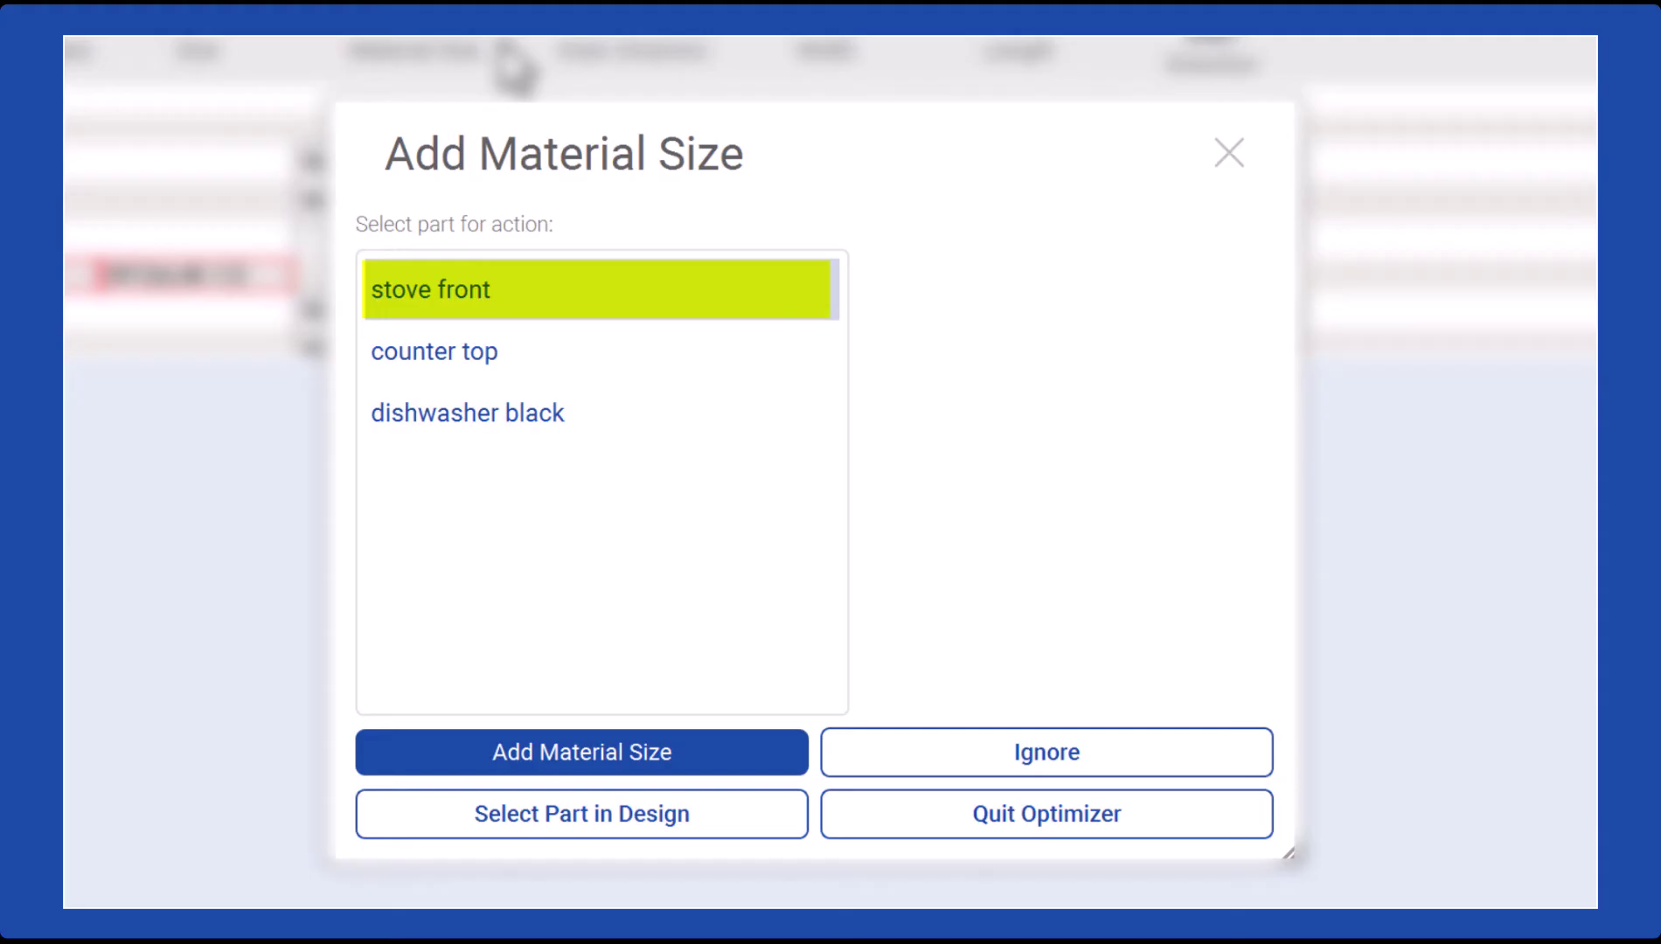
pyautogui.click(1227, 153)
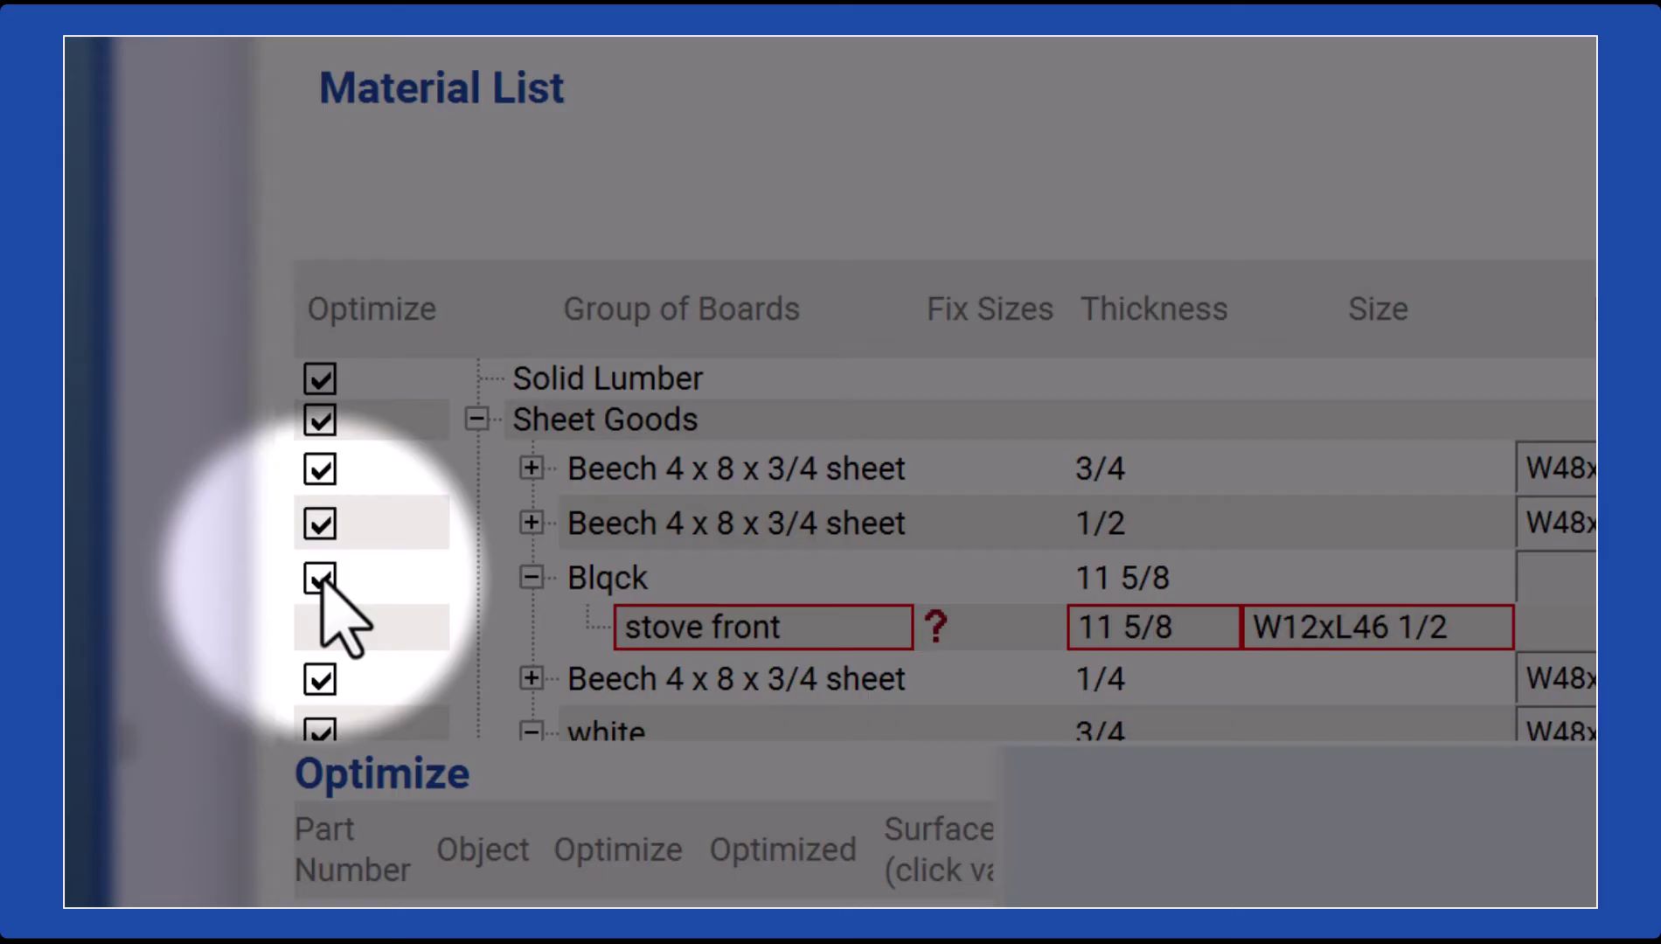
# Step: Untick Optimize for the Blqck stove front group and drag the list splitter wider
pyautogui.click(321, 579)
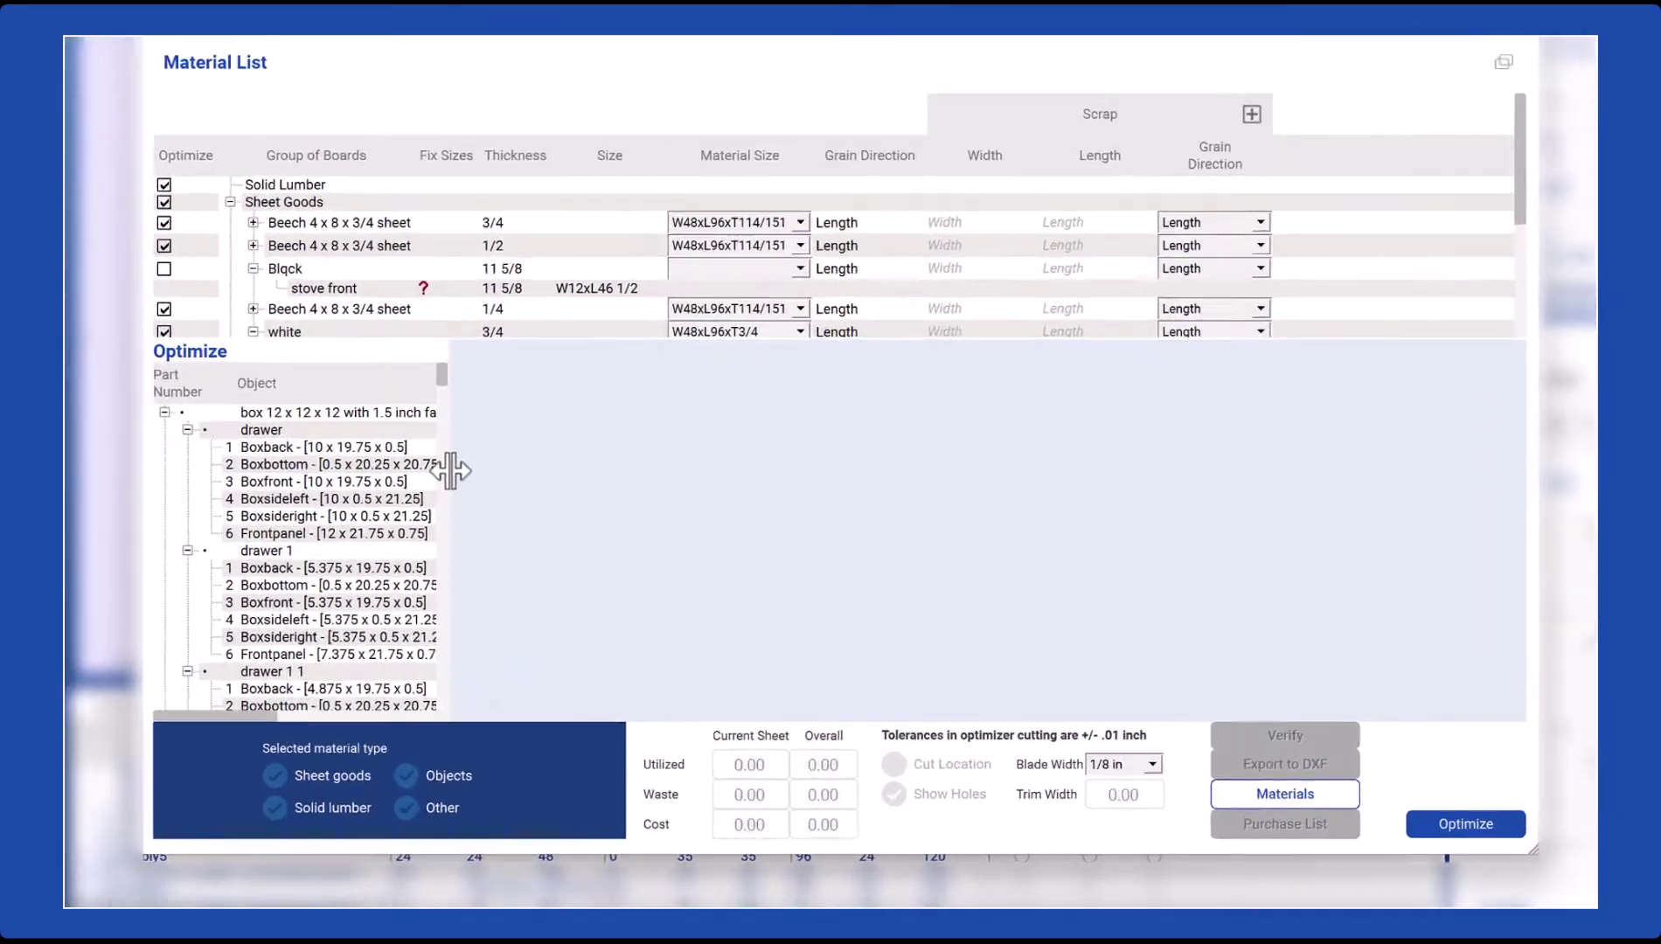
pyautogui.moveTo(448, 514); pyautogui.dragTo(705, 529)
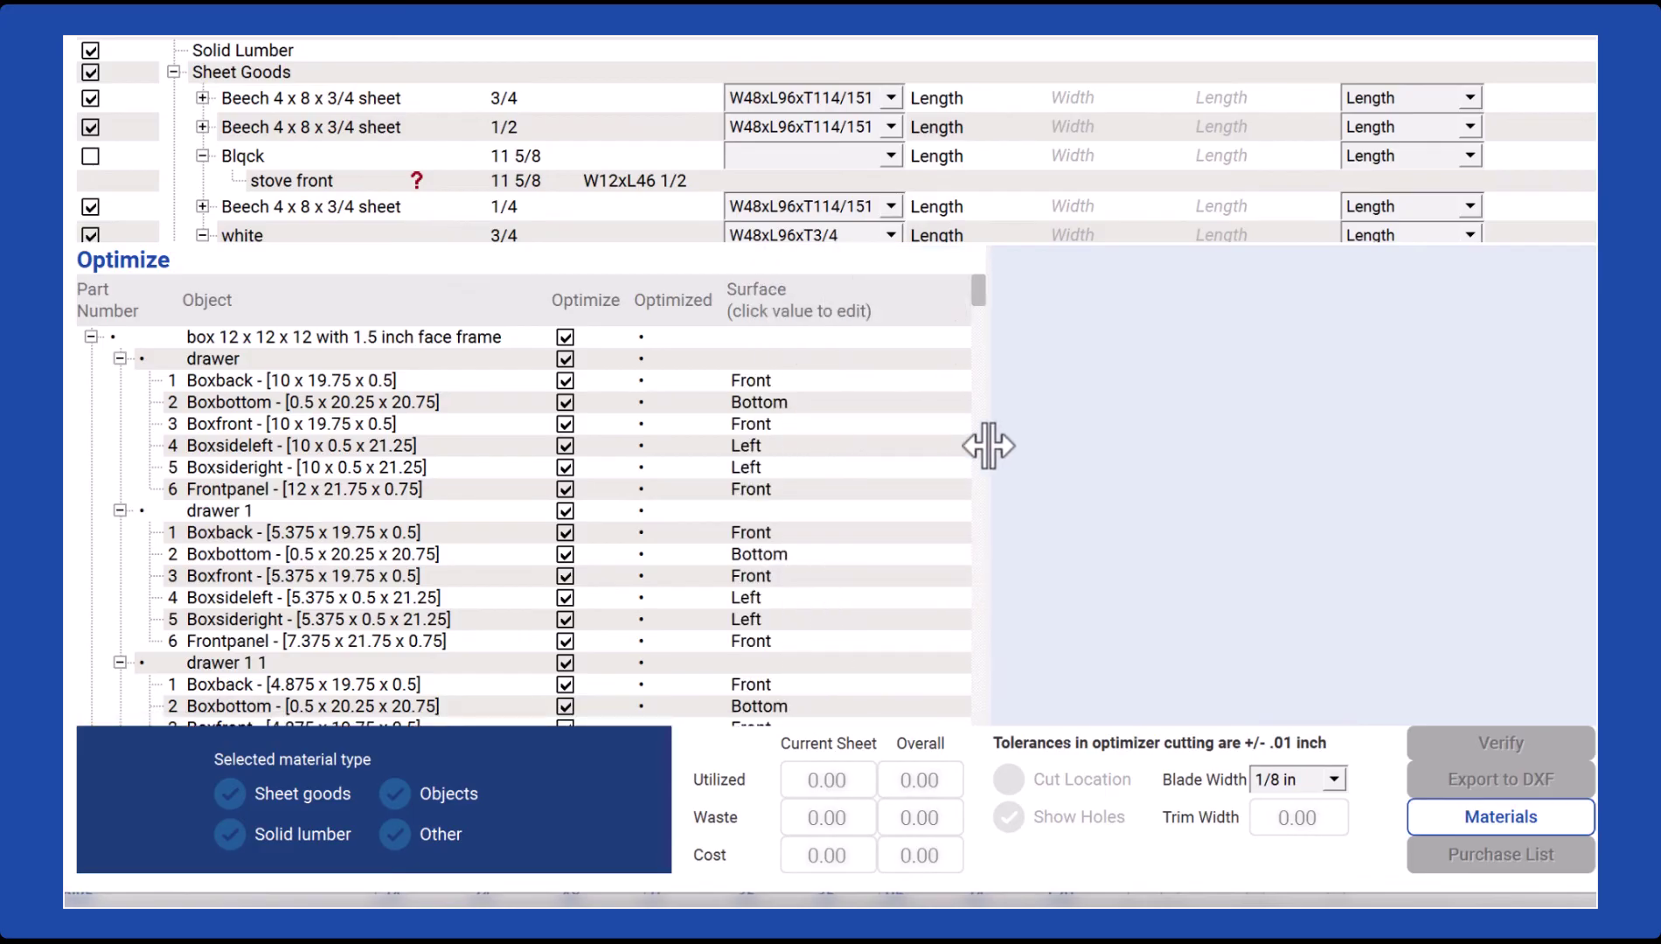
pyautogui.moveTo(831, 443); pyautogui.dragTo(953, 445)
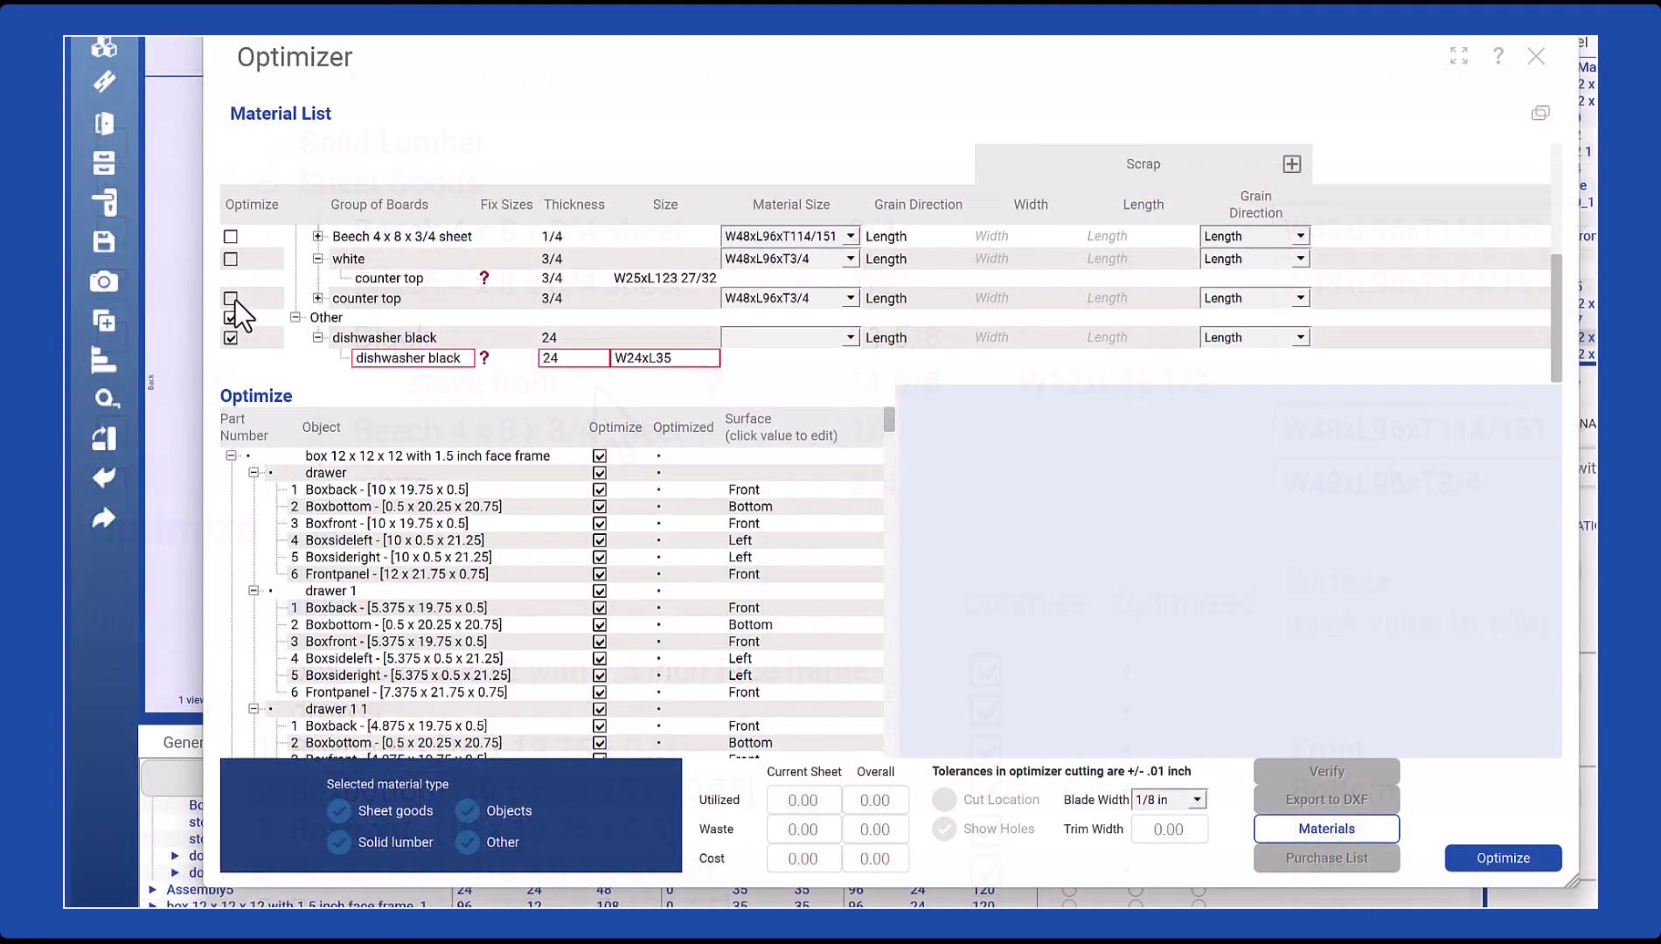
pyautogui.scroll(1, 230, 317)
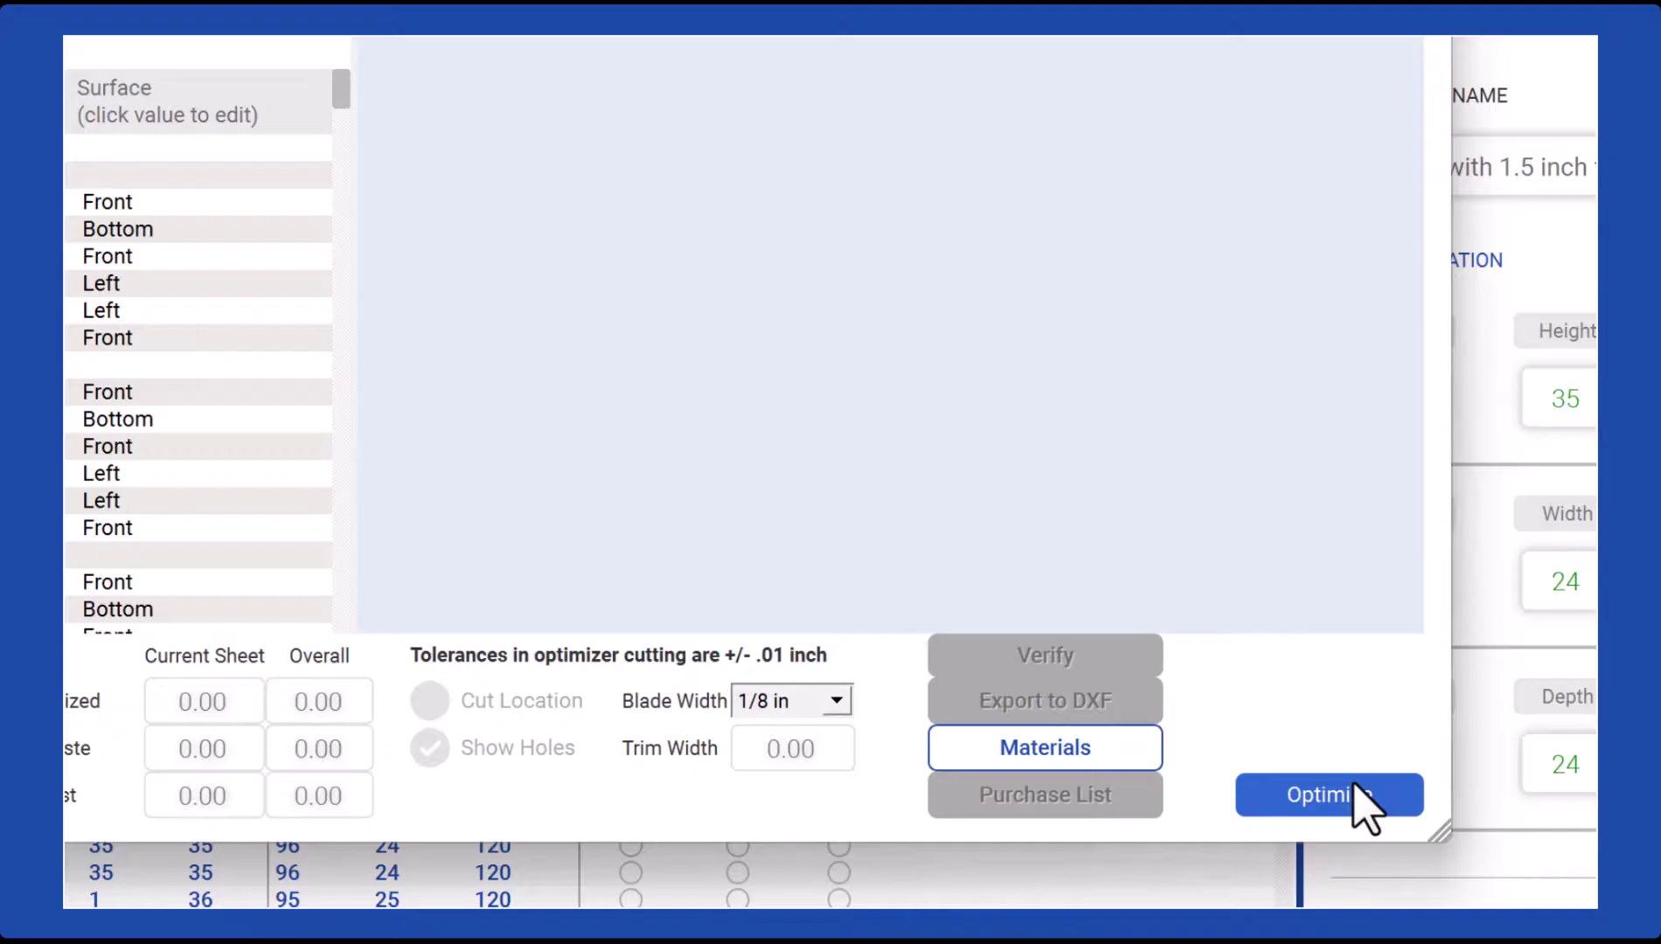
# Step: Run Optimize, page through to sheet 4 of 8, and locate pieces 2 and 1 in the part list
pyautogui.click(1320, 797)
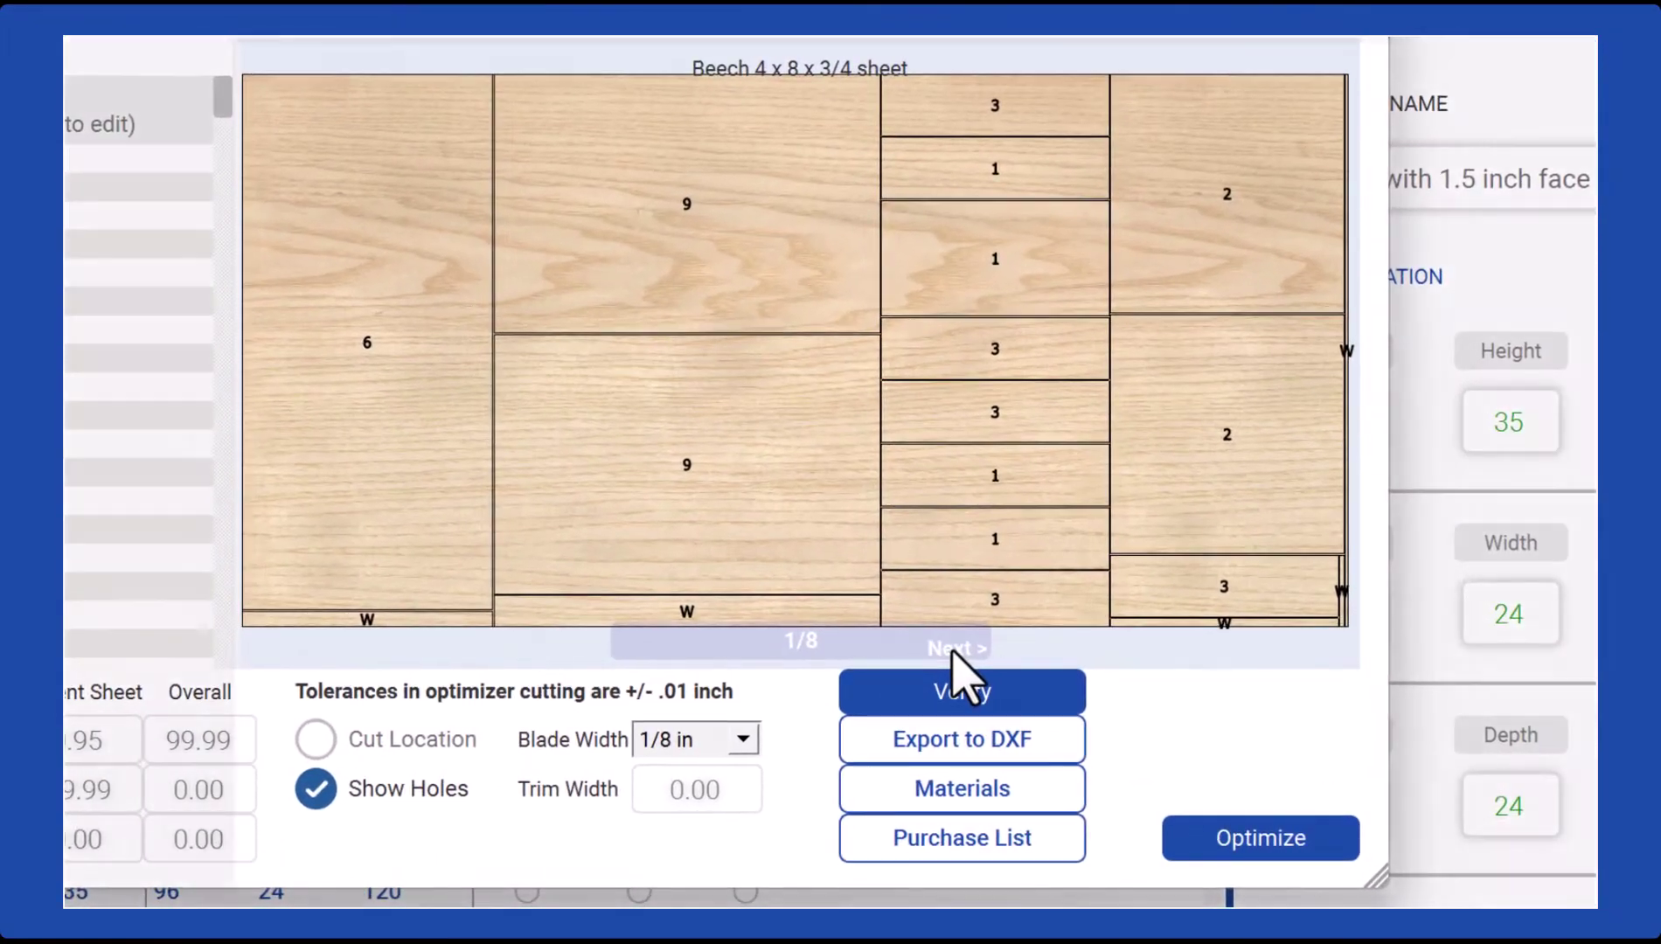
pyautogui.click(957, 649)
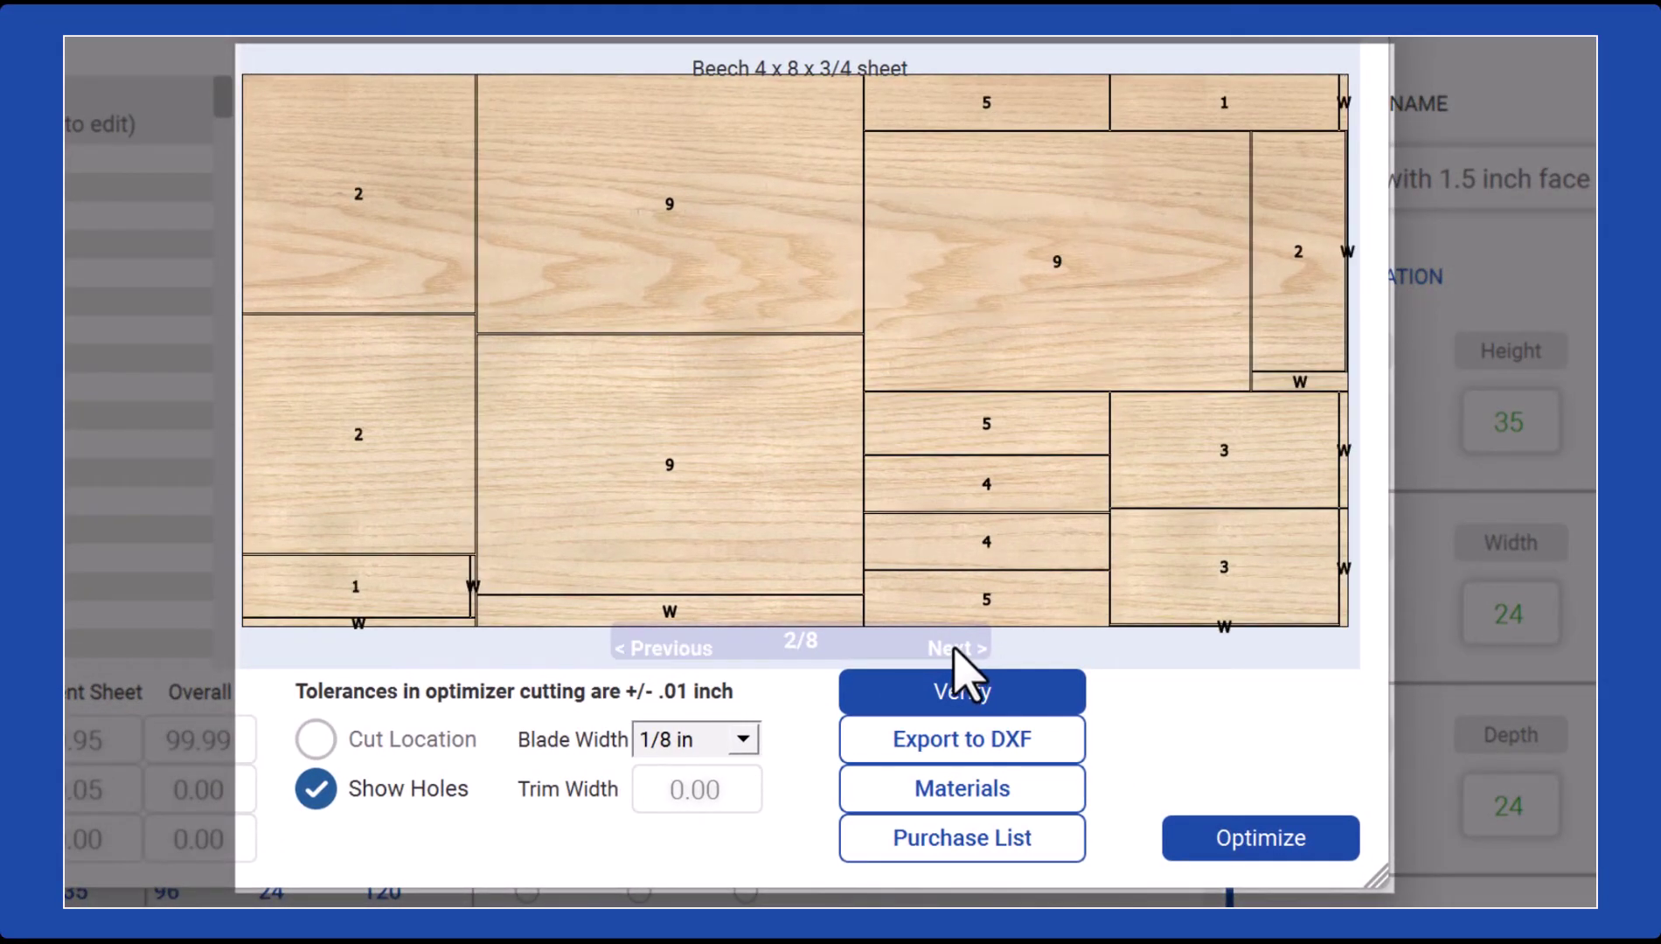
pyautogui.click(962, 669)
pyautogui.click(962, 649)
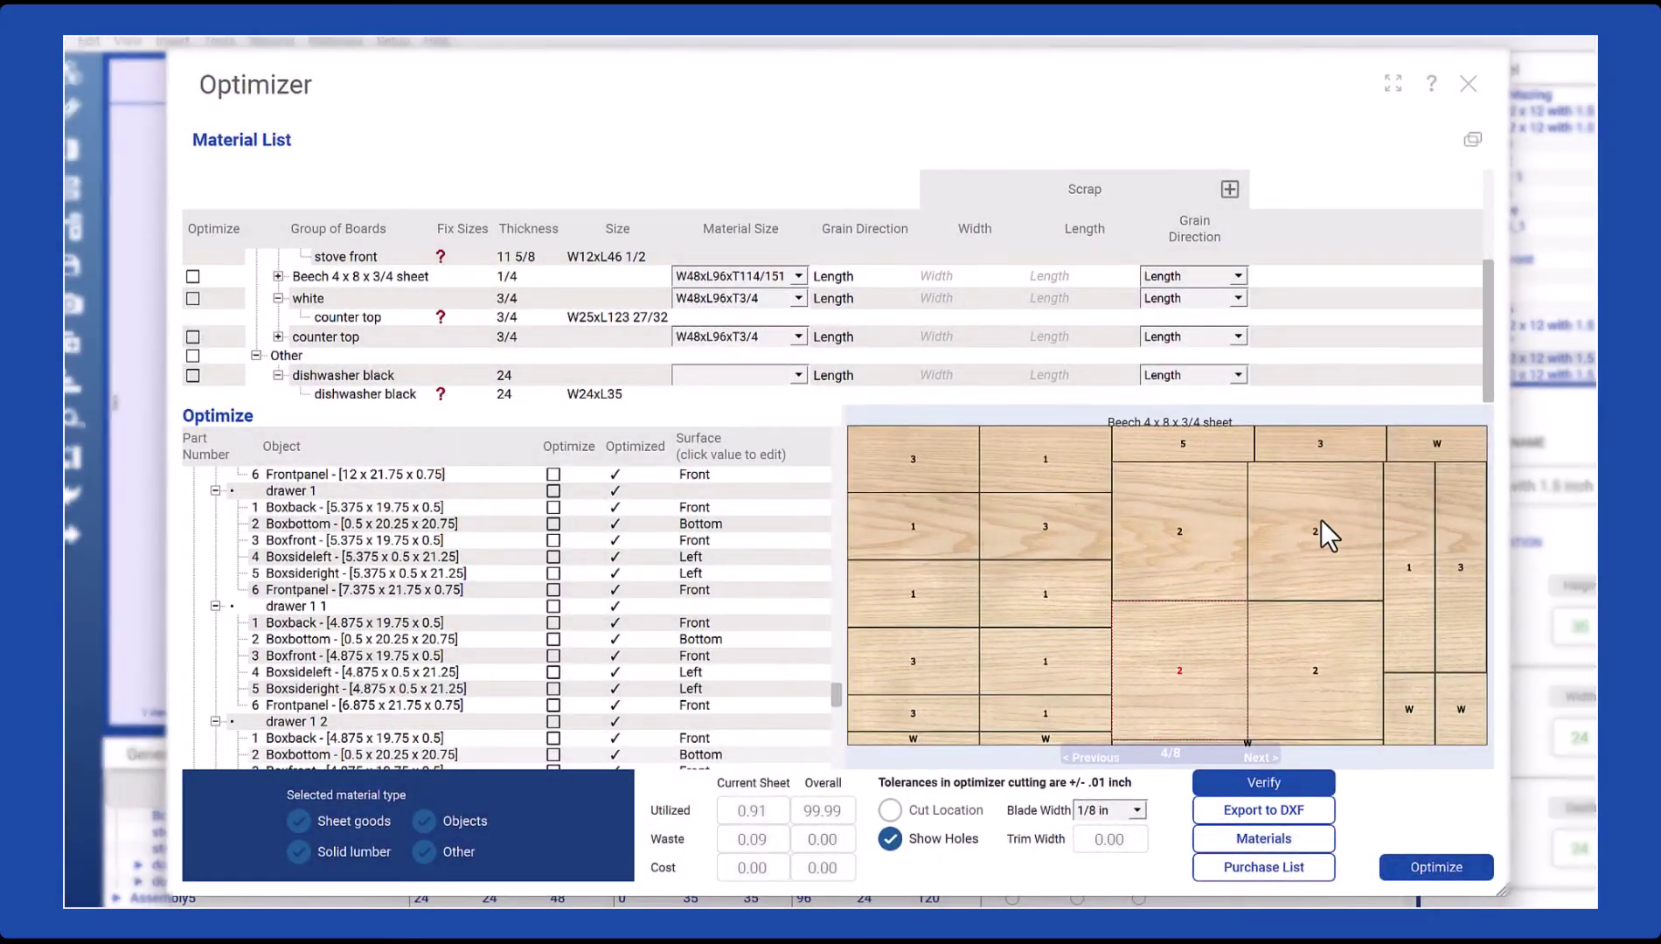
pyautogui.click(1321, 521)
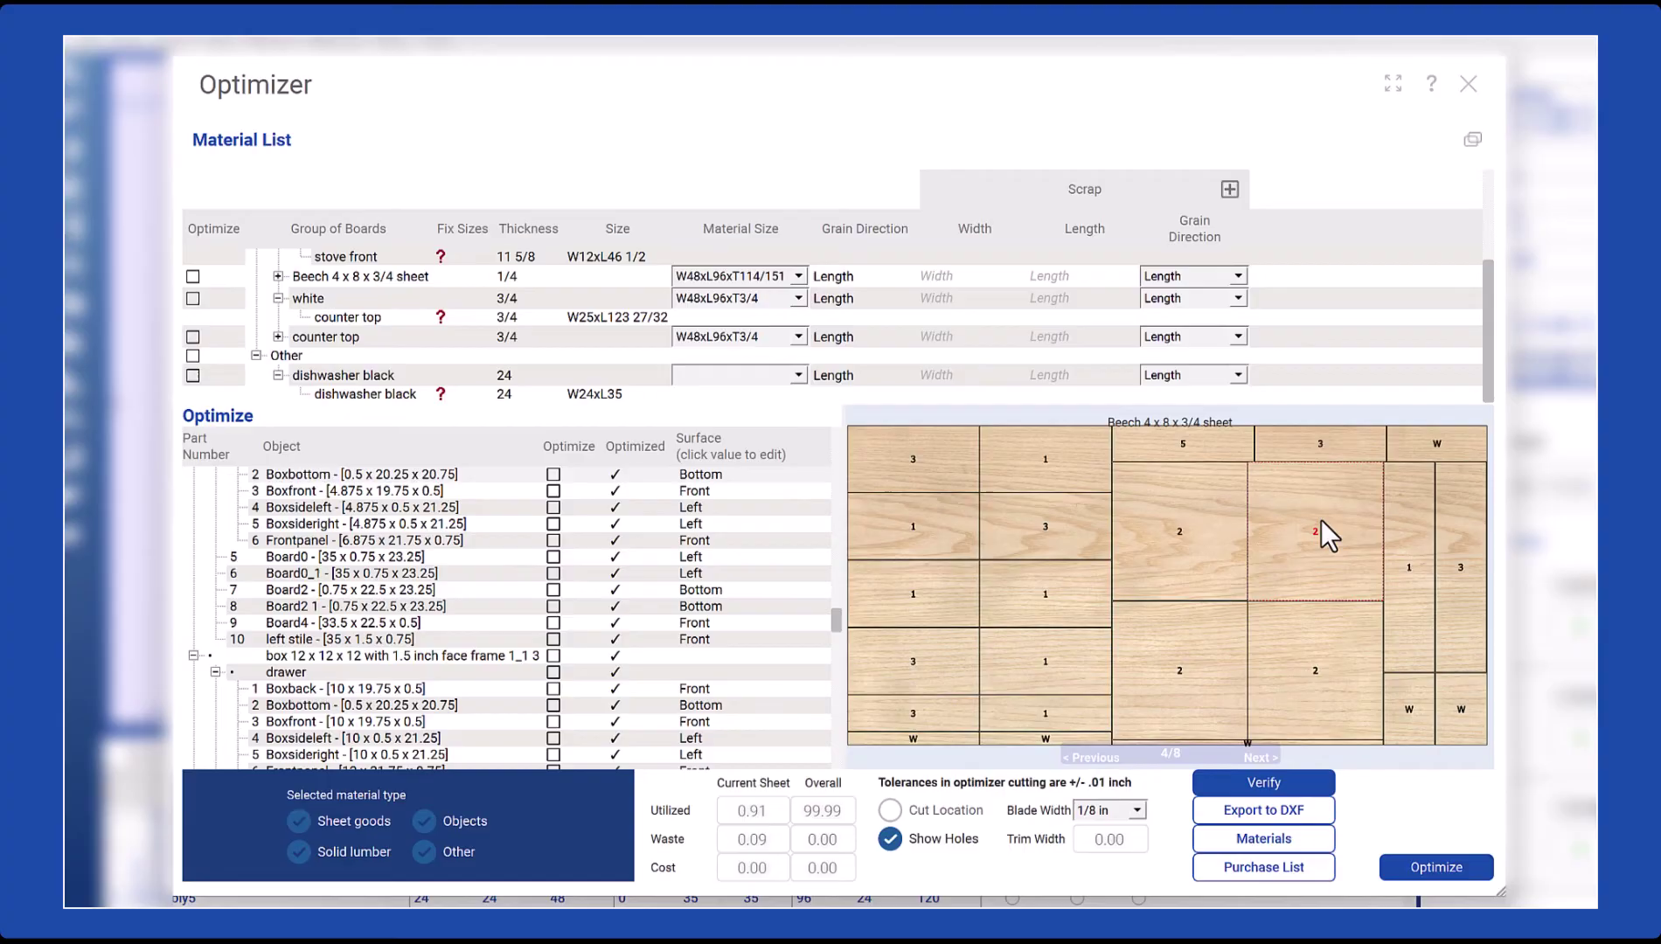
pyautogui.scroll(3, 456, 627)
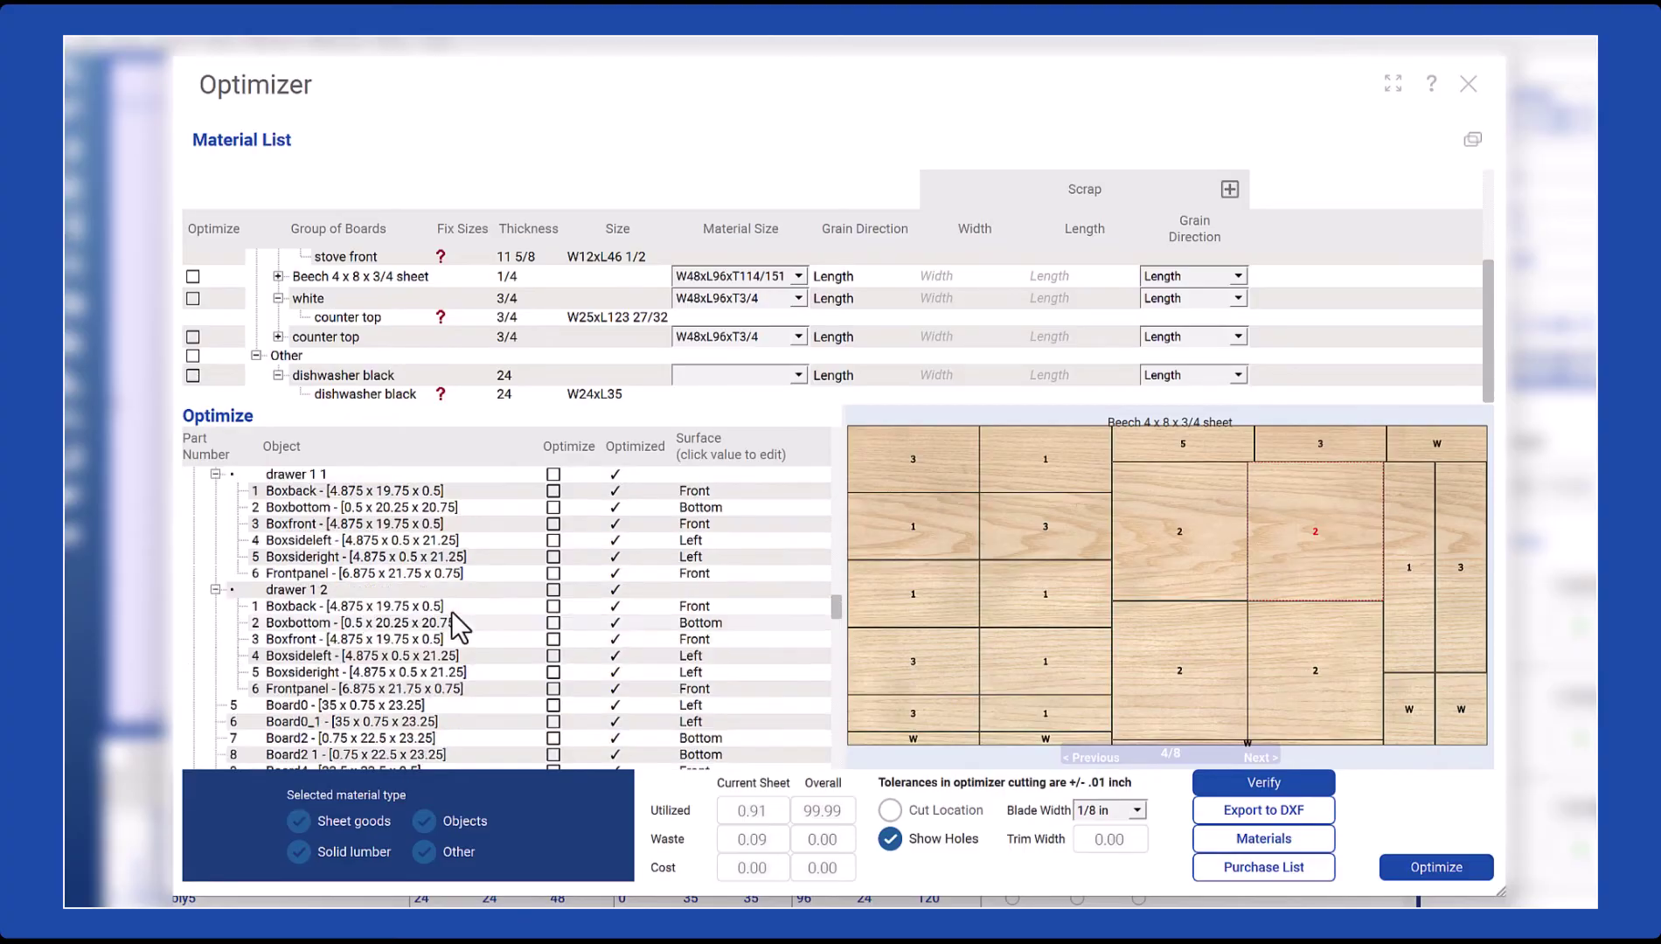
pyautogui.scroll(2, 456, 627)
pyautogui.scroll(2, 457, 627)
pyautogui.scroll(3, 456, 627)
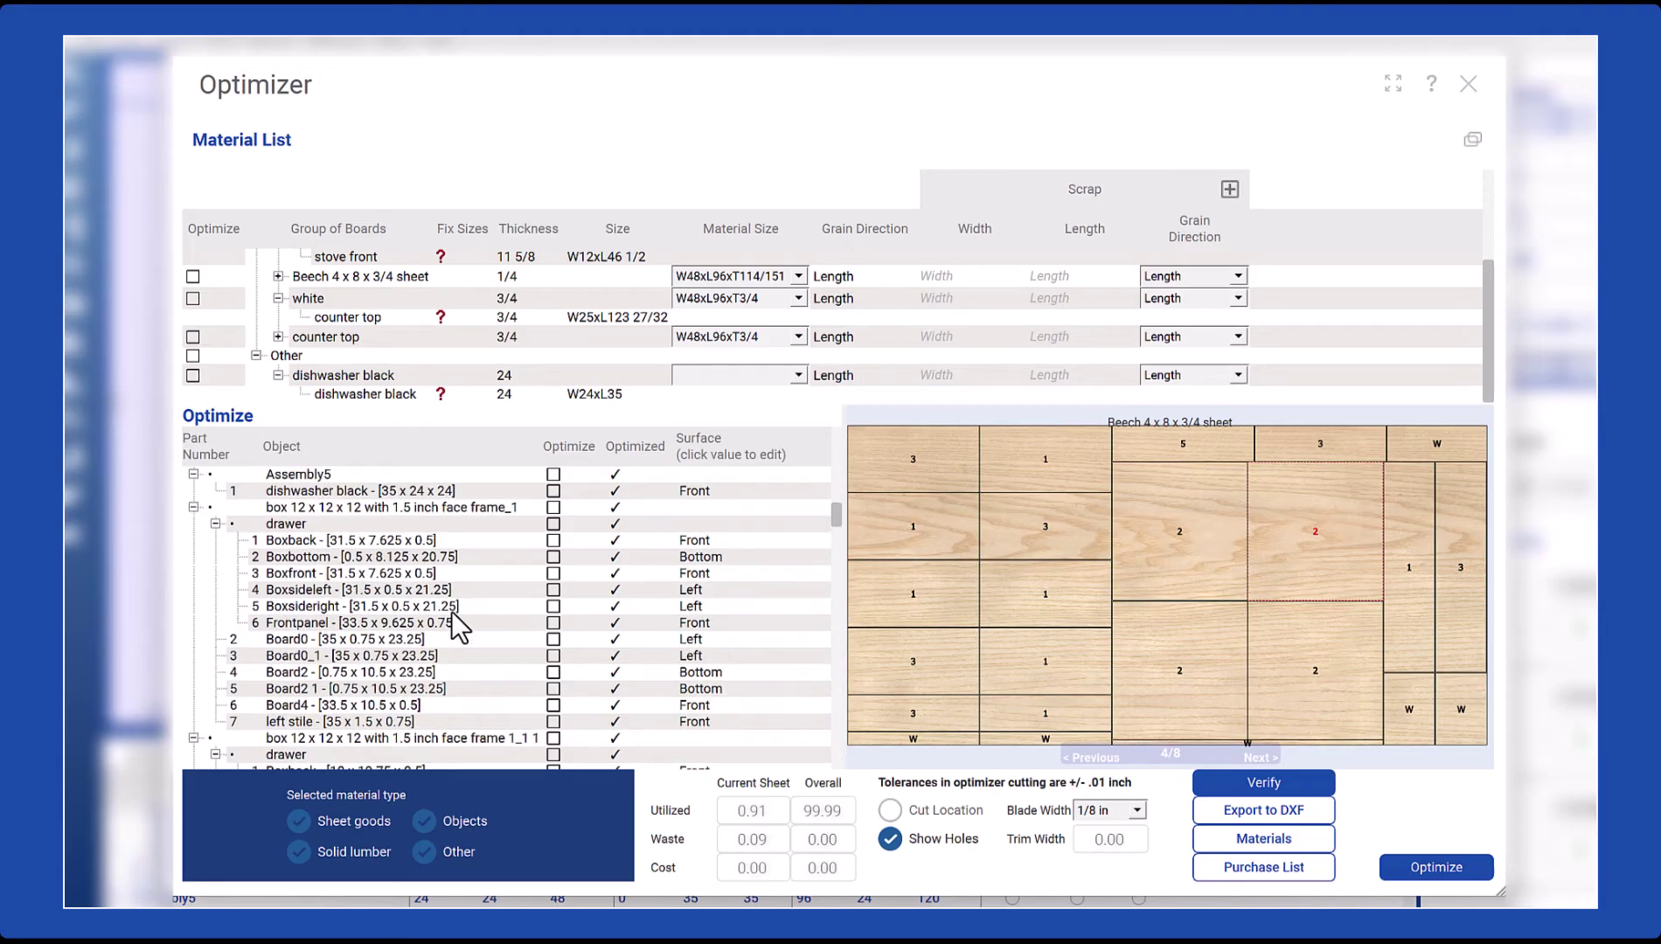
pyautogui.click(1041, 532)
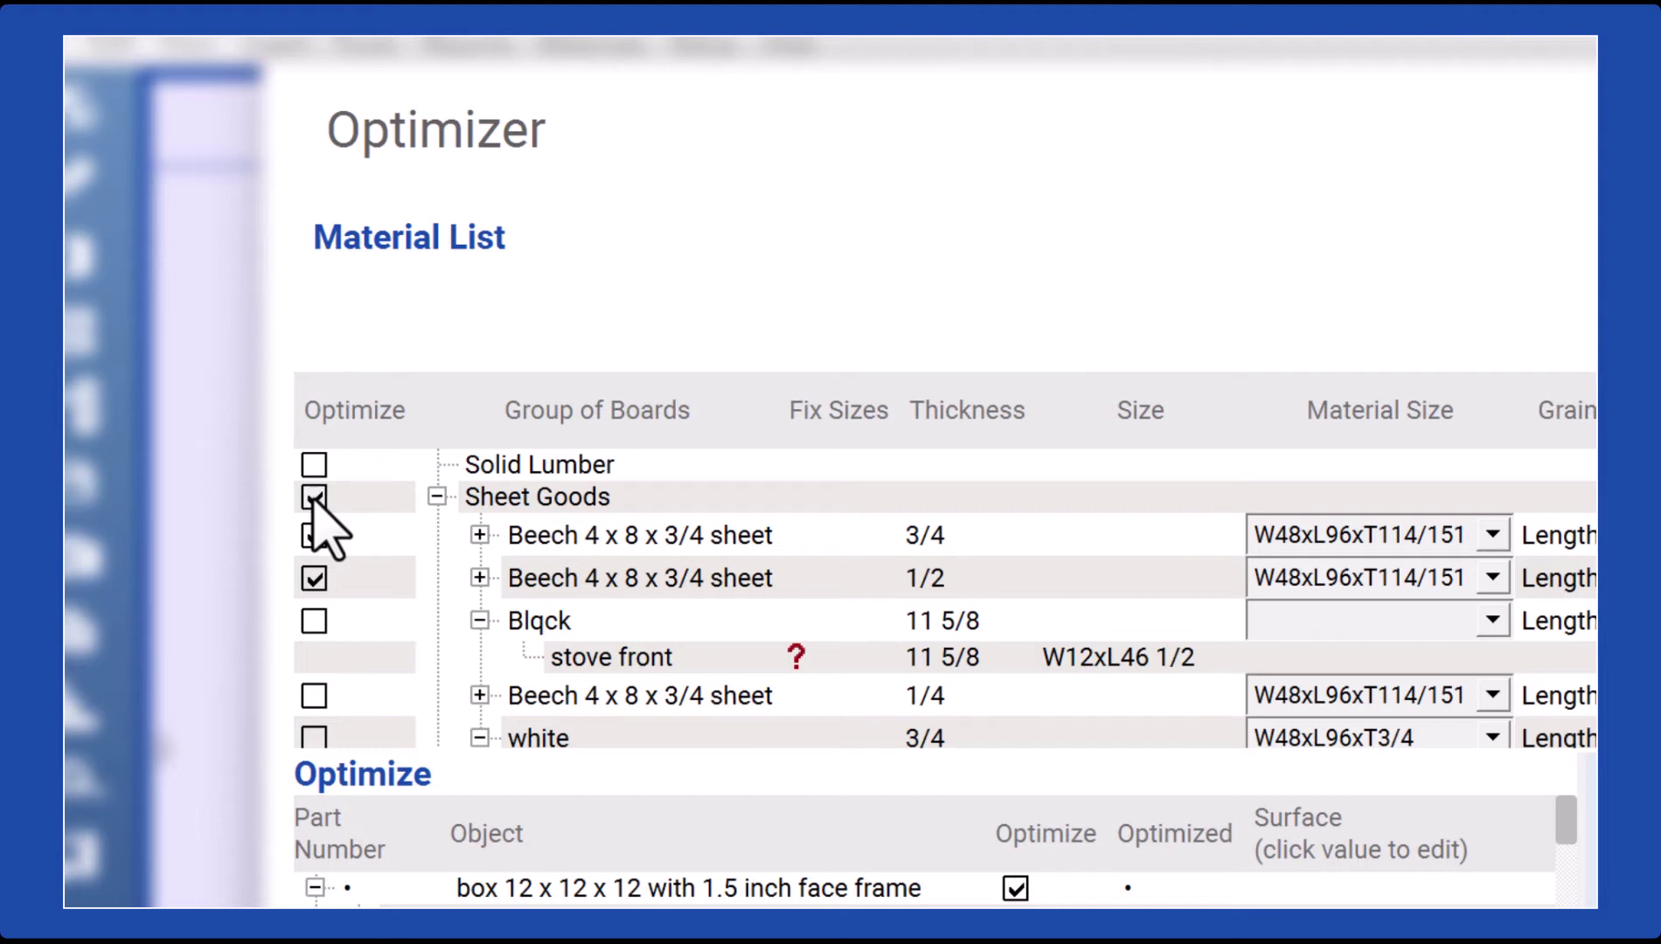
# Step: Tick Sheet Goods for optimizing, keep Blqck unticked, and untick the white counter top group
pyautogui.click(313, 497)
pyautogui.click(314, 620)
pyautogui.scroll(-3, 493, 638)
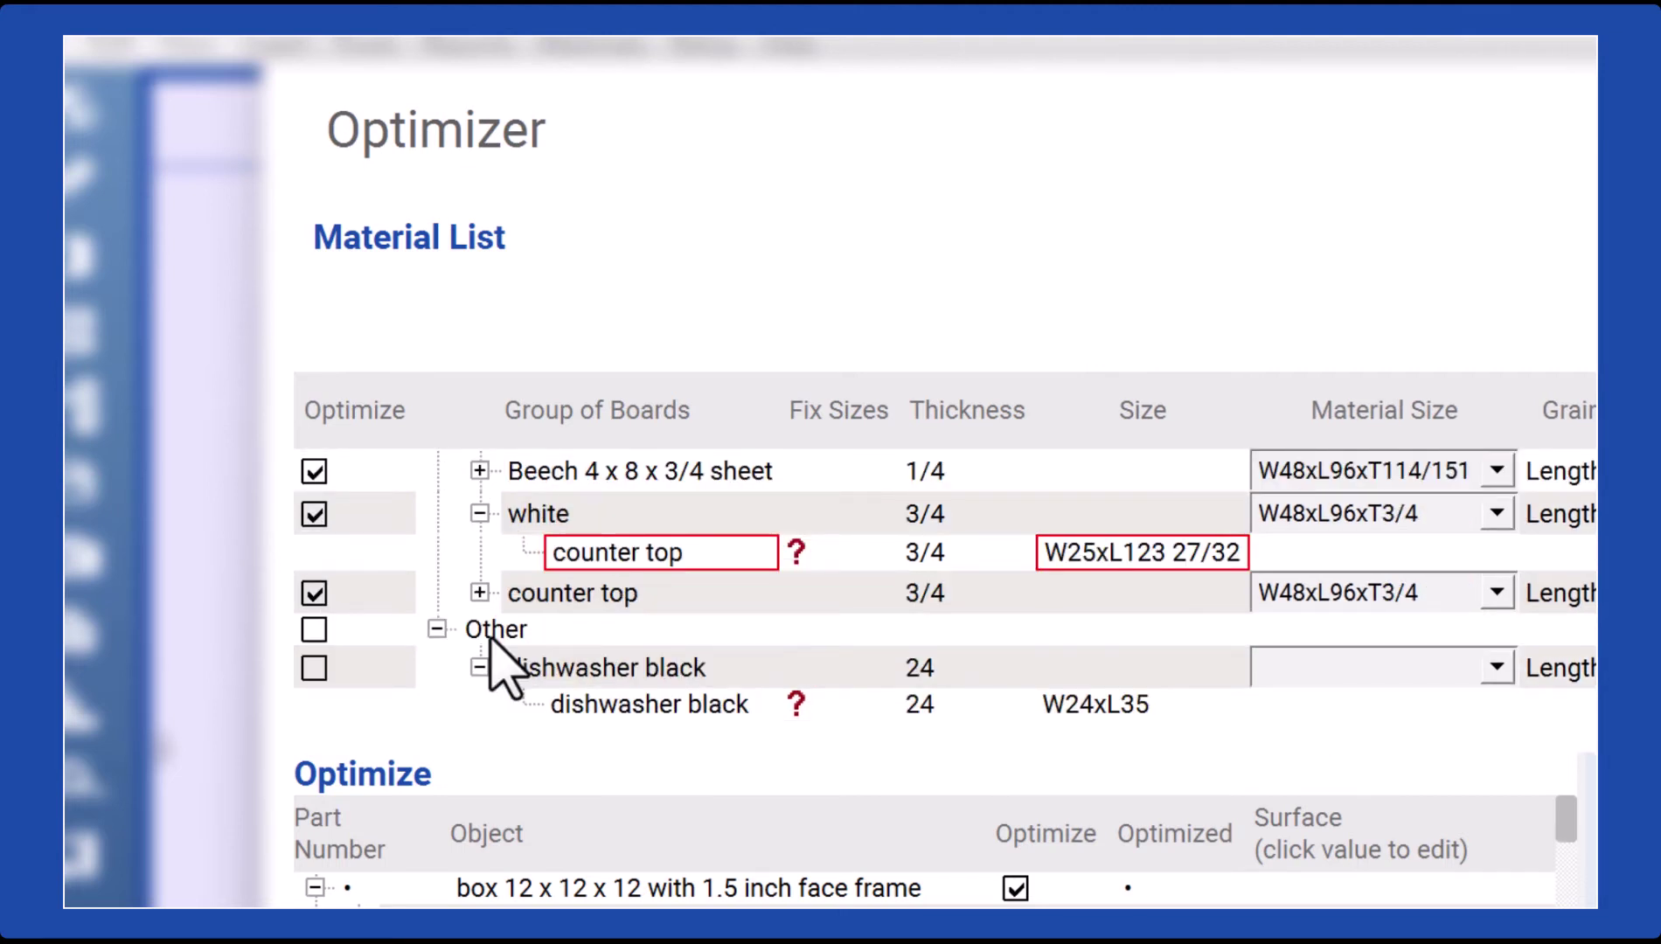
pyautogui.click(314, 513)
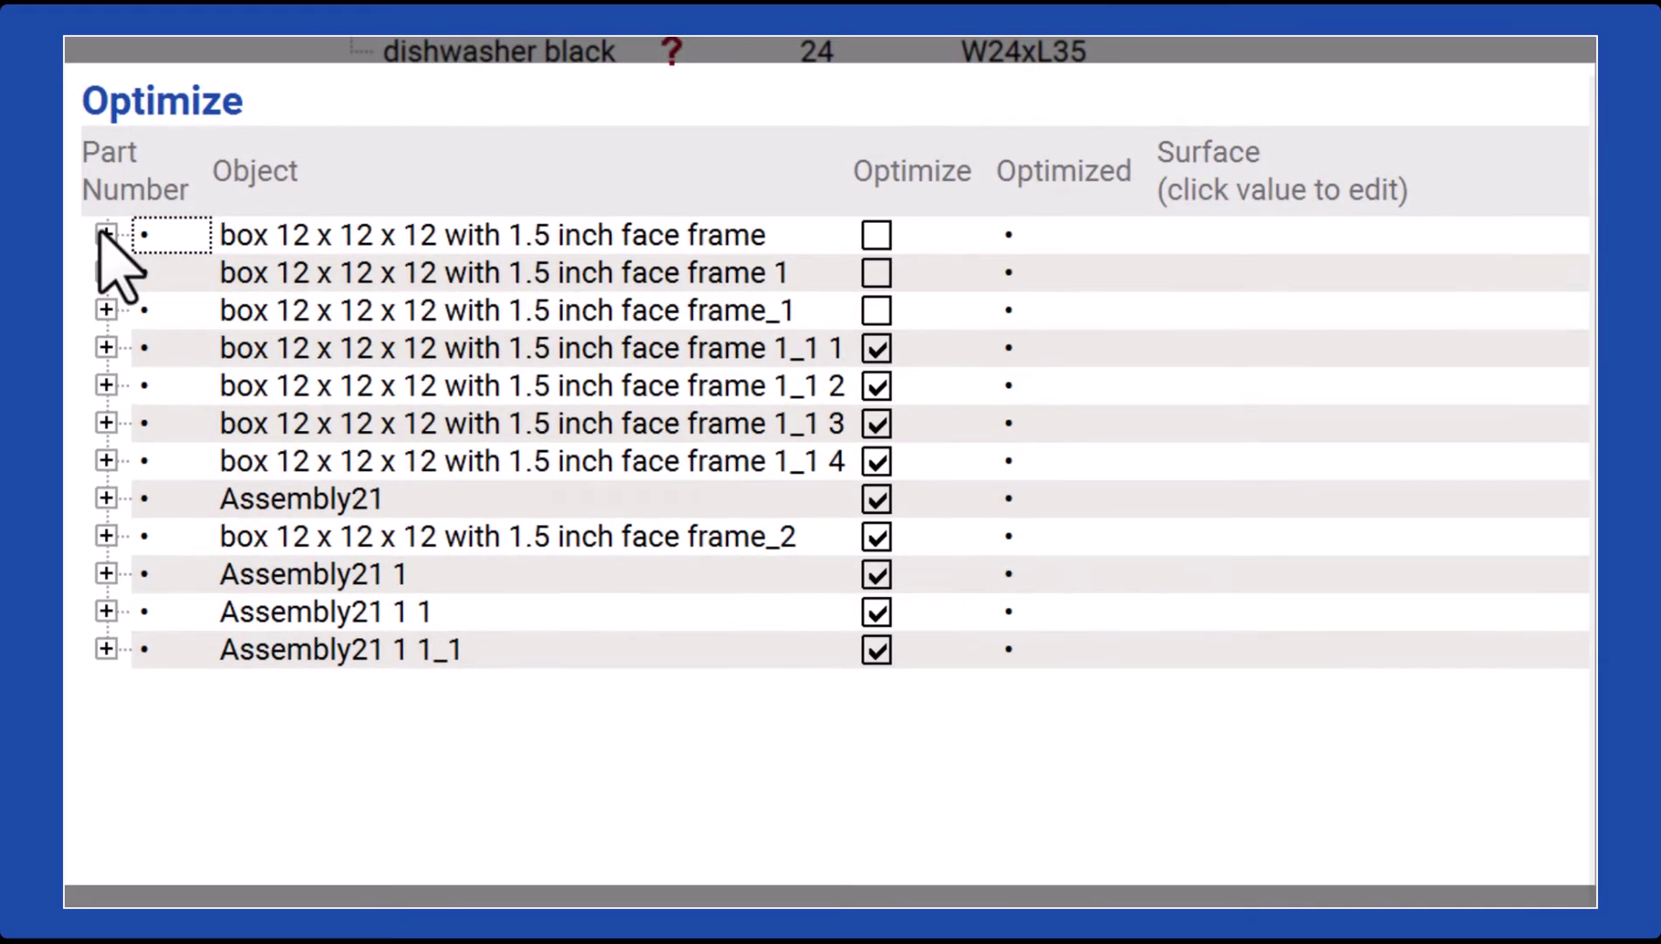
# Step: Include the first face-frame box, drawer and drawer 1, then re-optimize into fifteen beech sheets
pyautogui.click(134, 295)
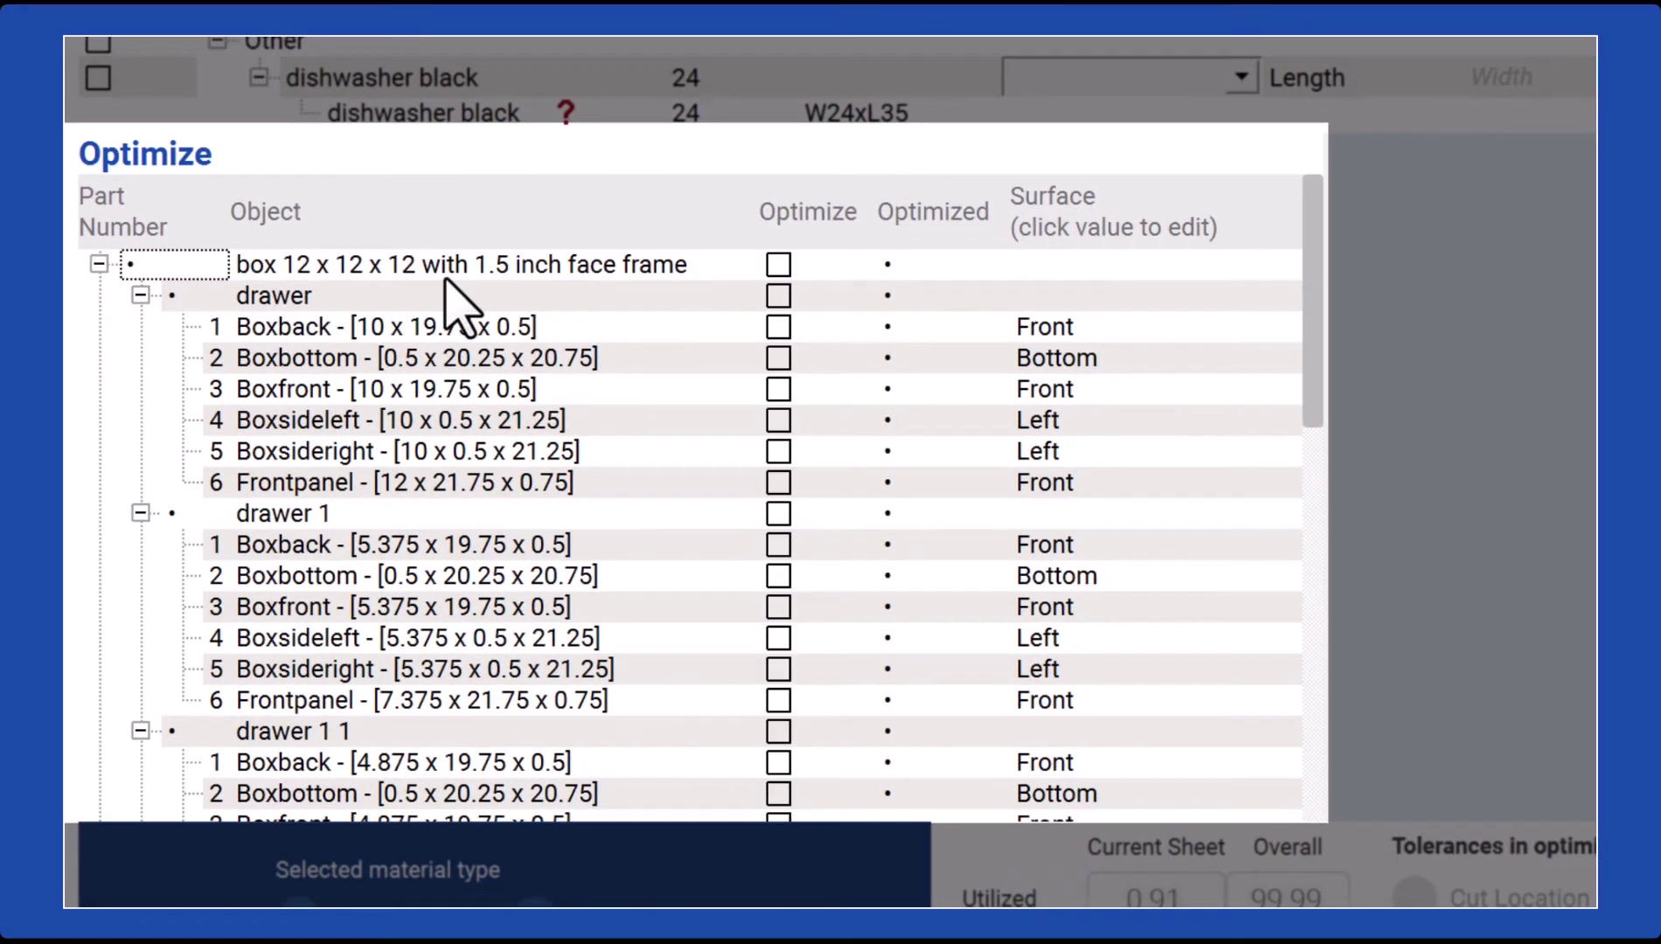
pyautogui.click(773, 298)
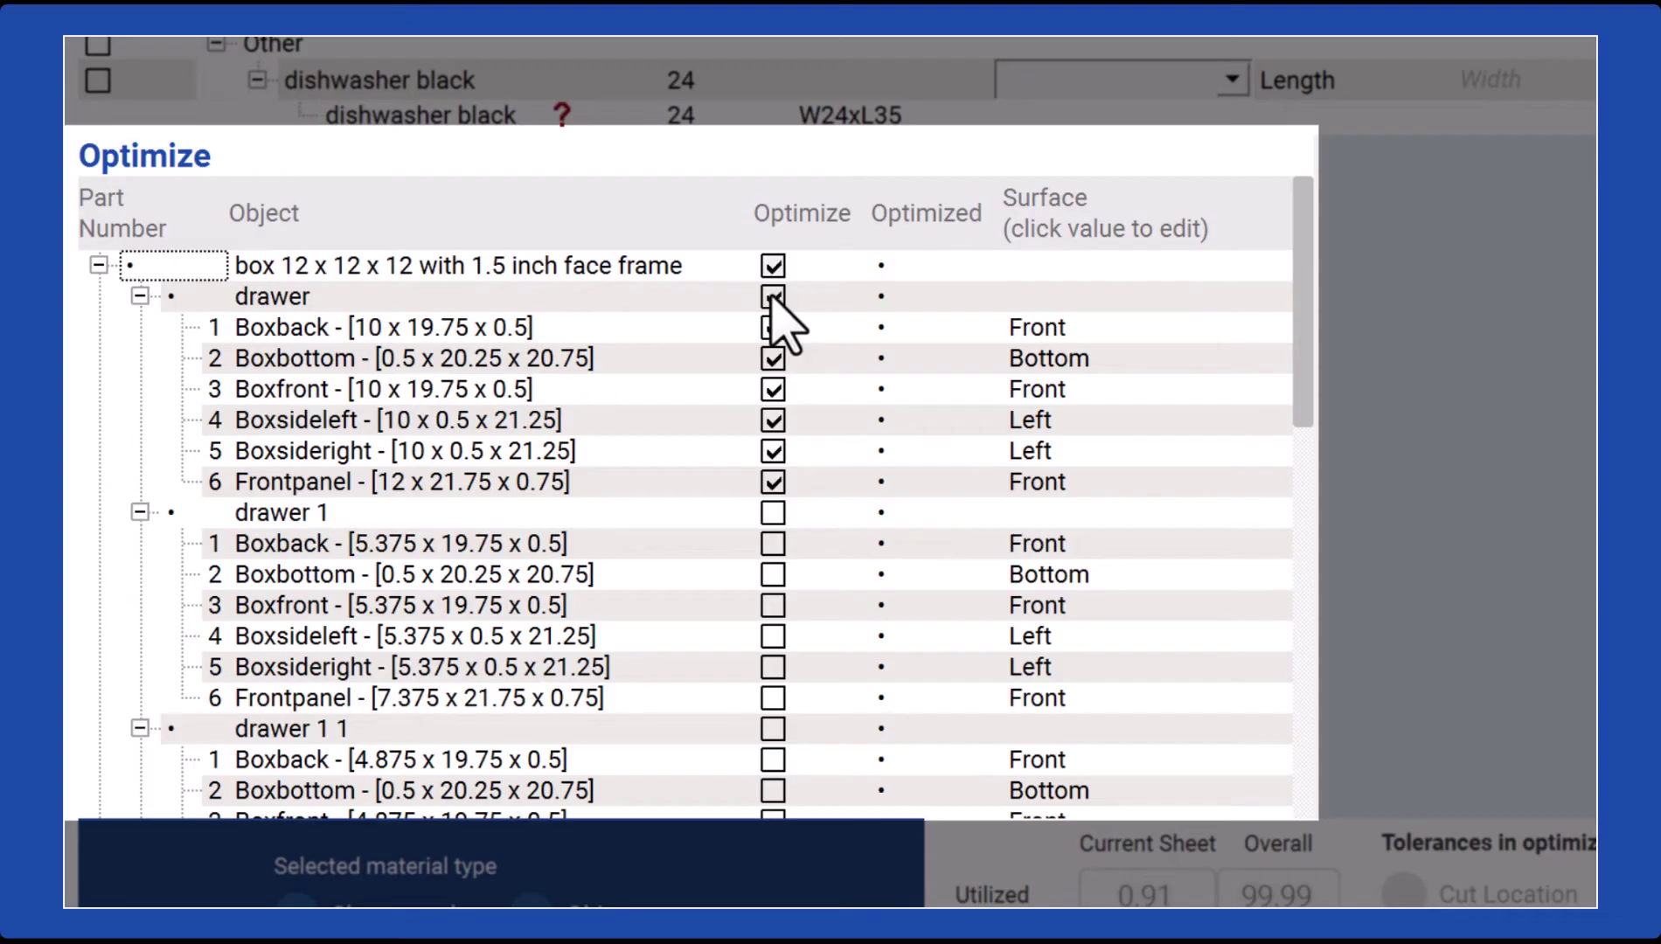
pyautogui.click(774, 513)
pyautogui.scroll(-3, 790, 746)
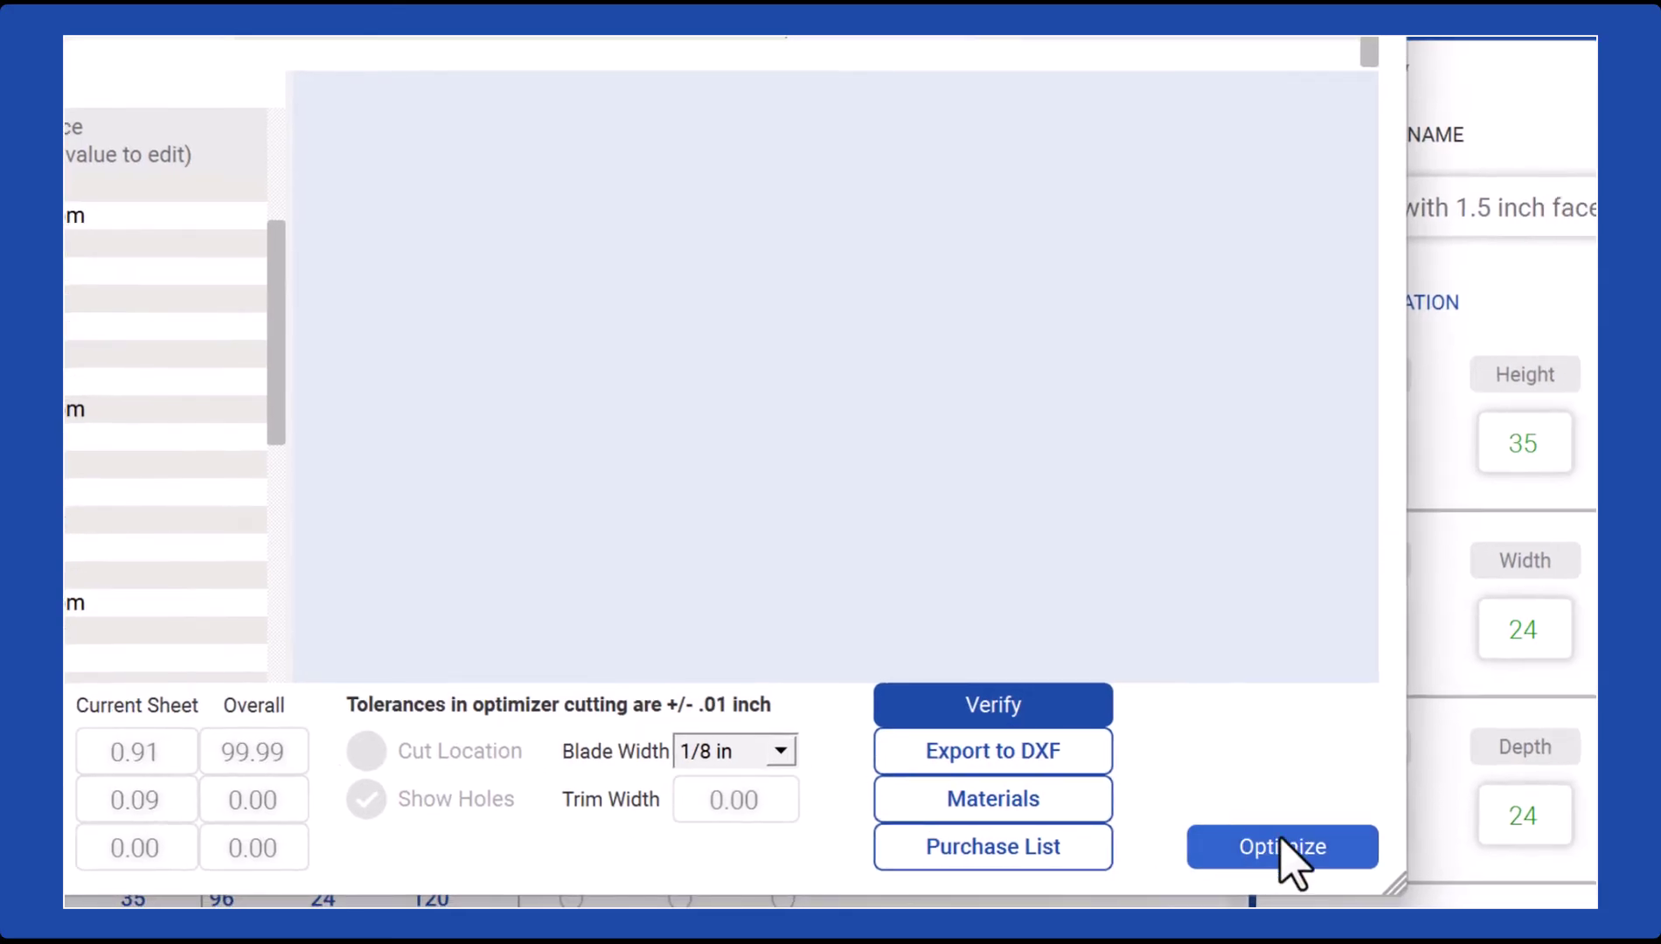
pyautogui.click(1281, 839)
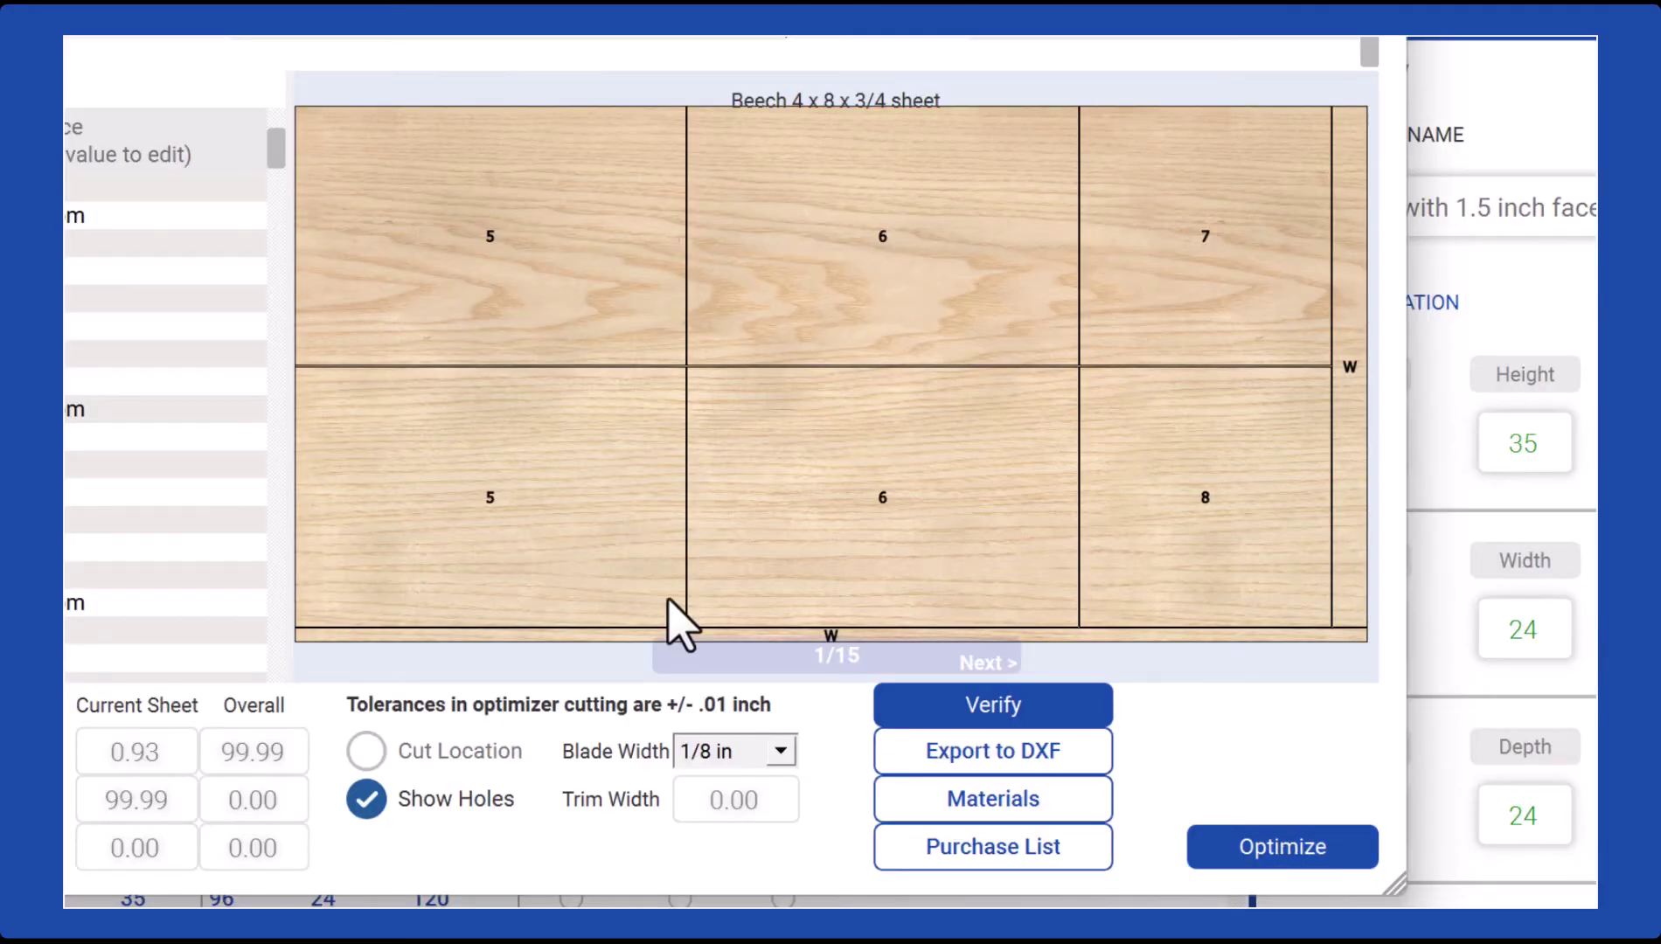
pyautogui.click(364, 751)
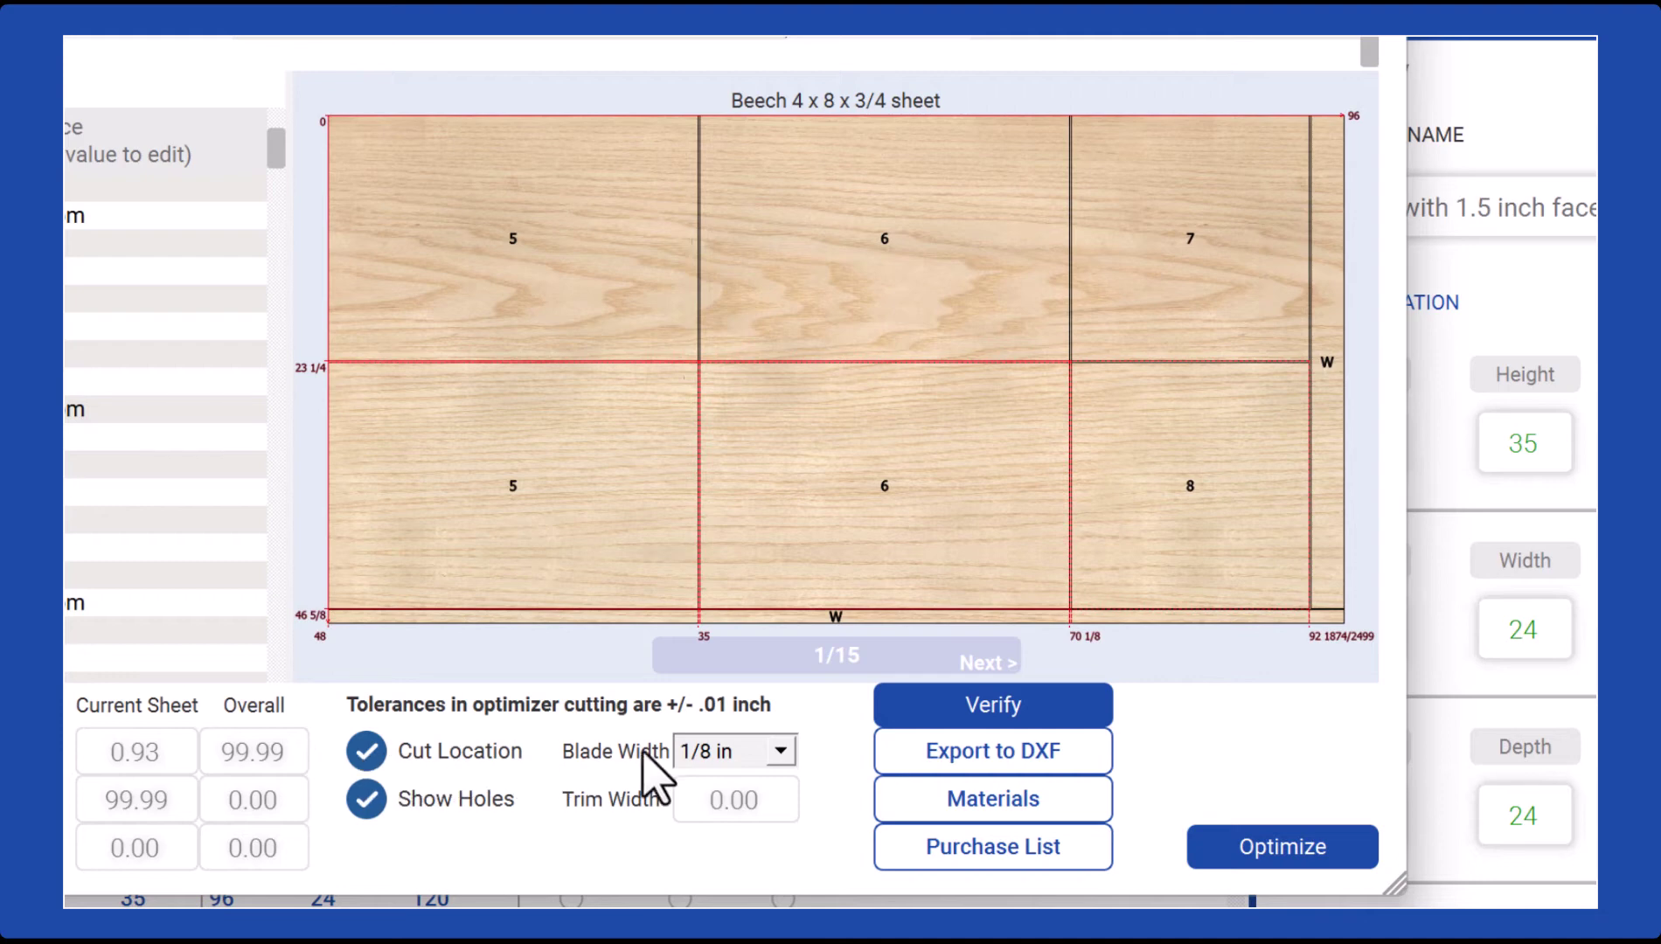
pyautogui.click(782, 752)
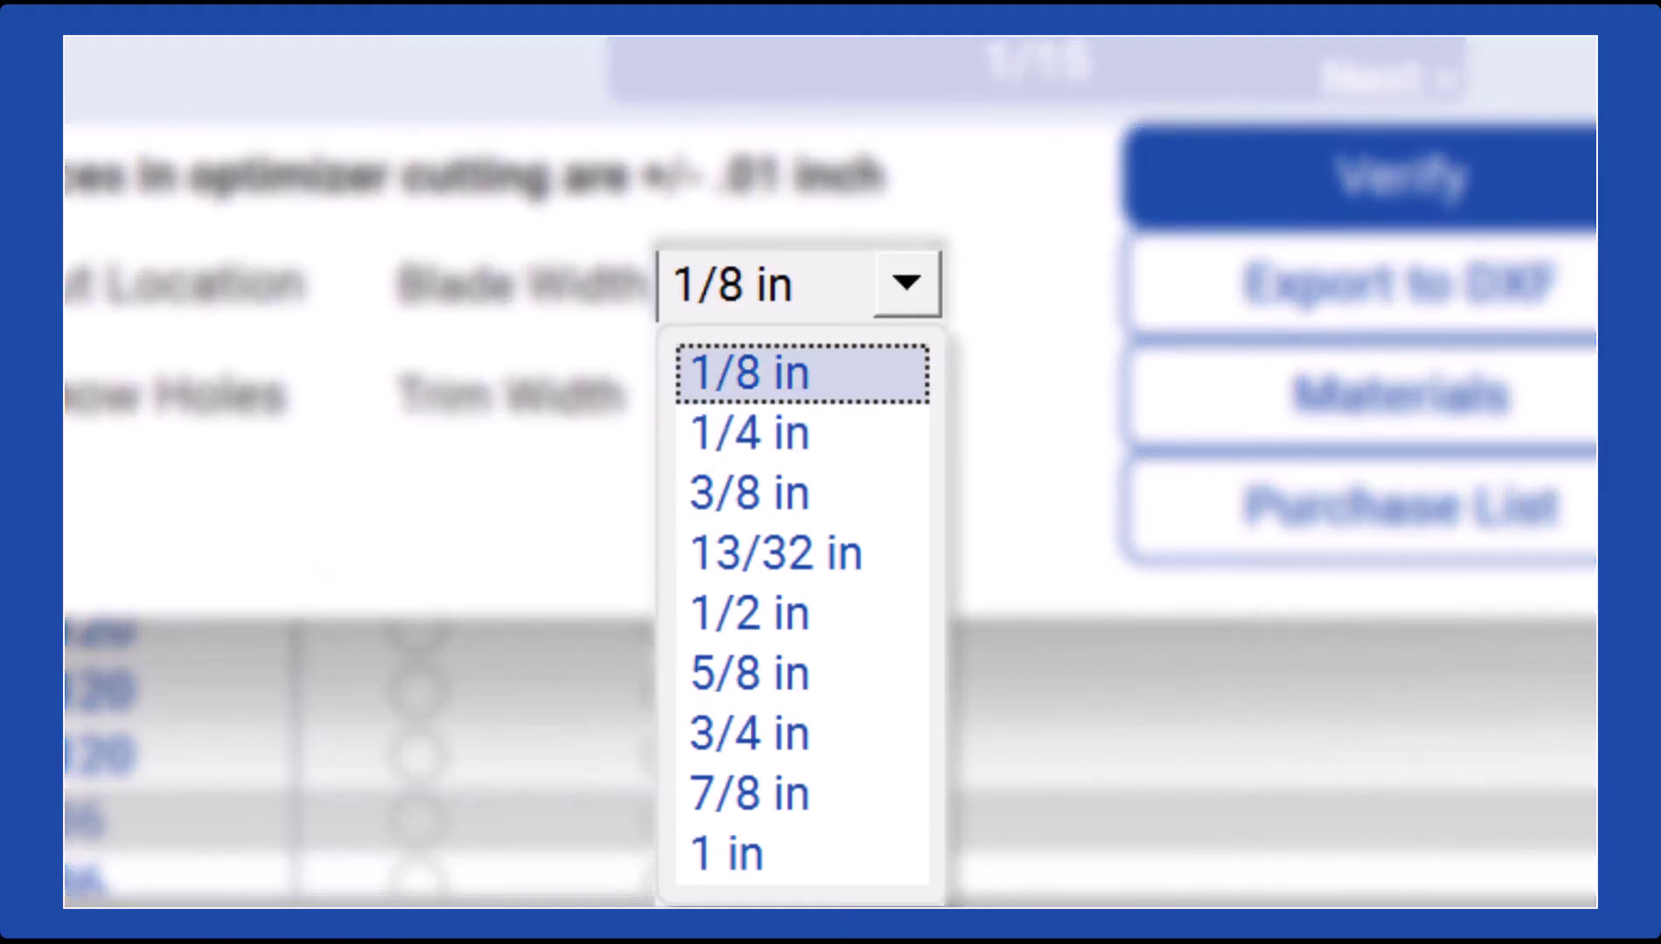
pyautogui.press('Down')
pyautogui.press('Down')
pyautogui.press('Down')
pyautogui.press('Down')
pyautogui.press('Down')
pyautogui.press('Down')
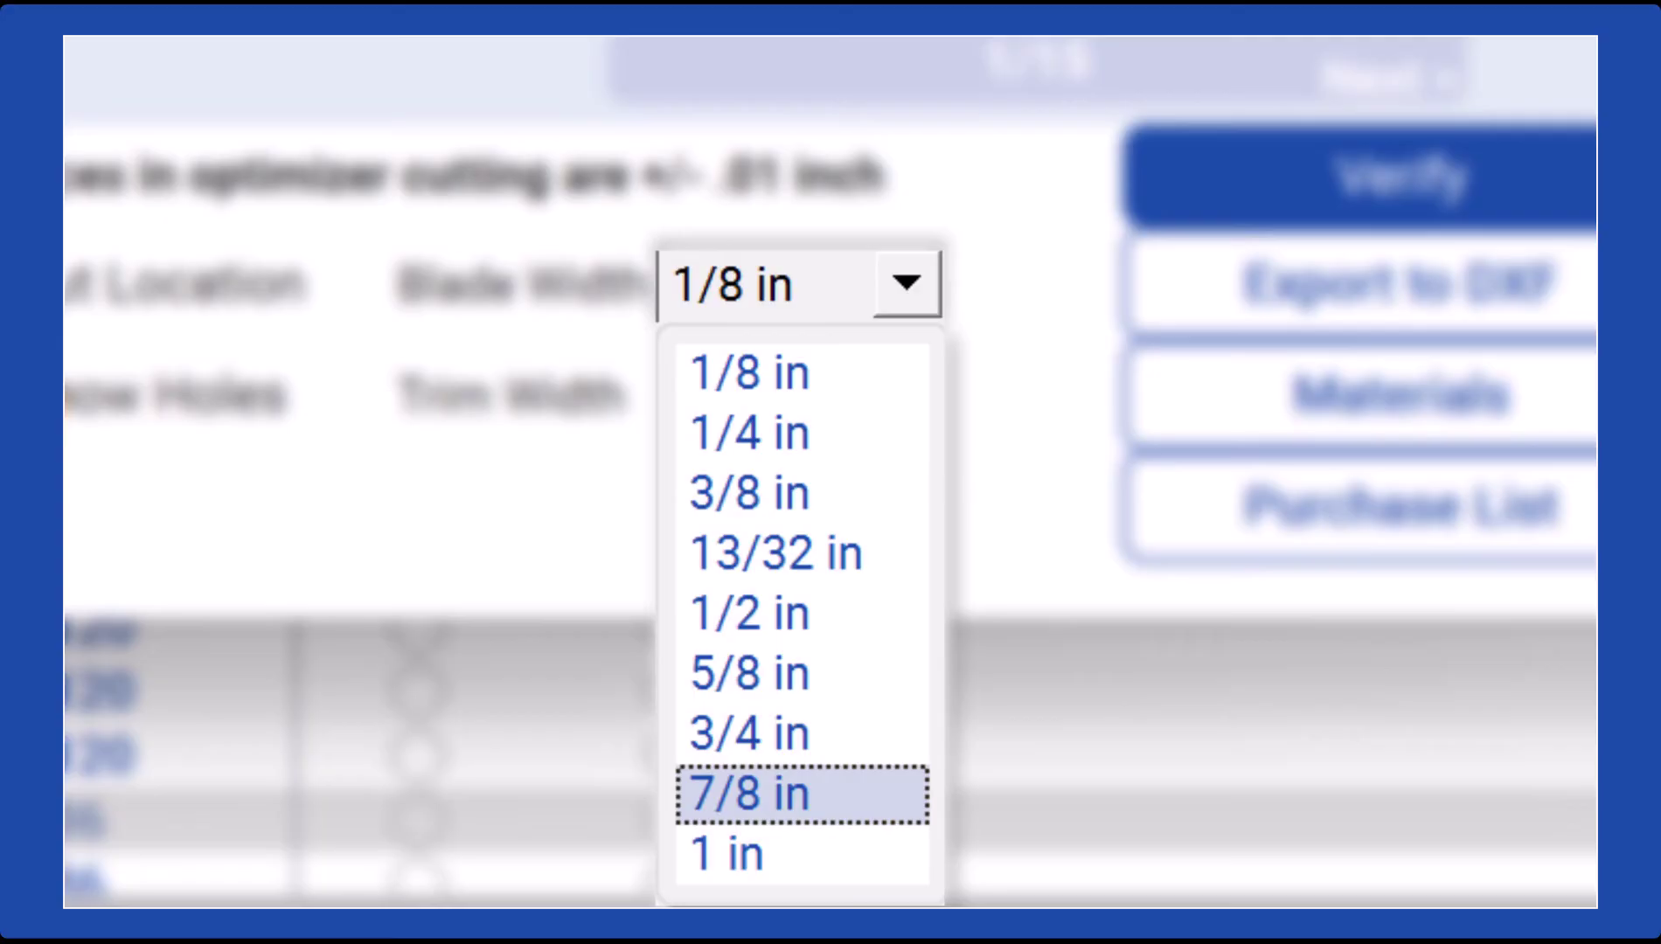
pyautogui.press('Up')
pyautogui.press('Up')
pyautogui.press('Up')
pyautogui.press('Up')
pyautogui.press('Up')
pyautogui.press('Up')
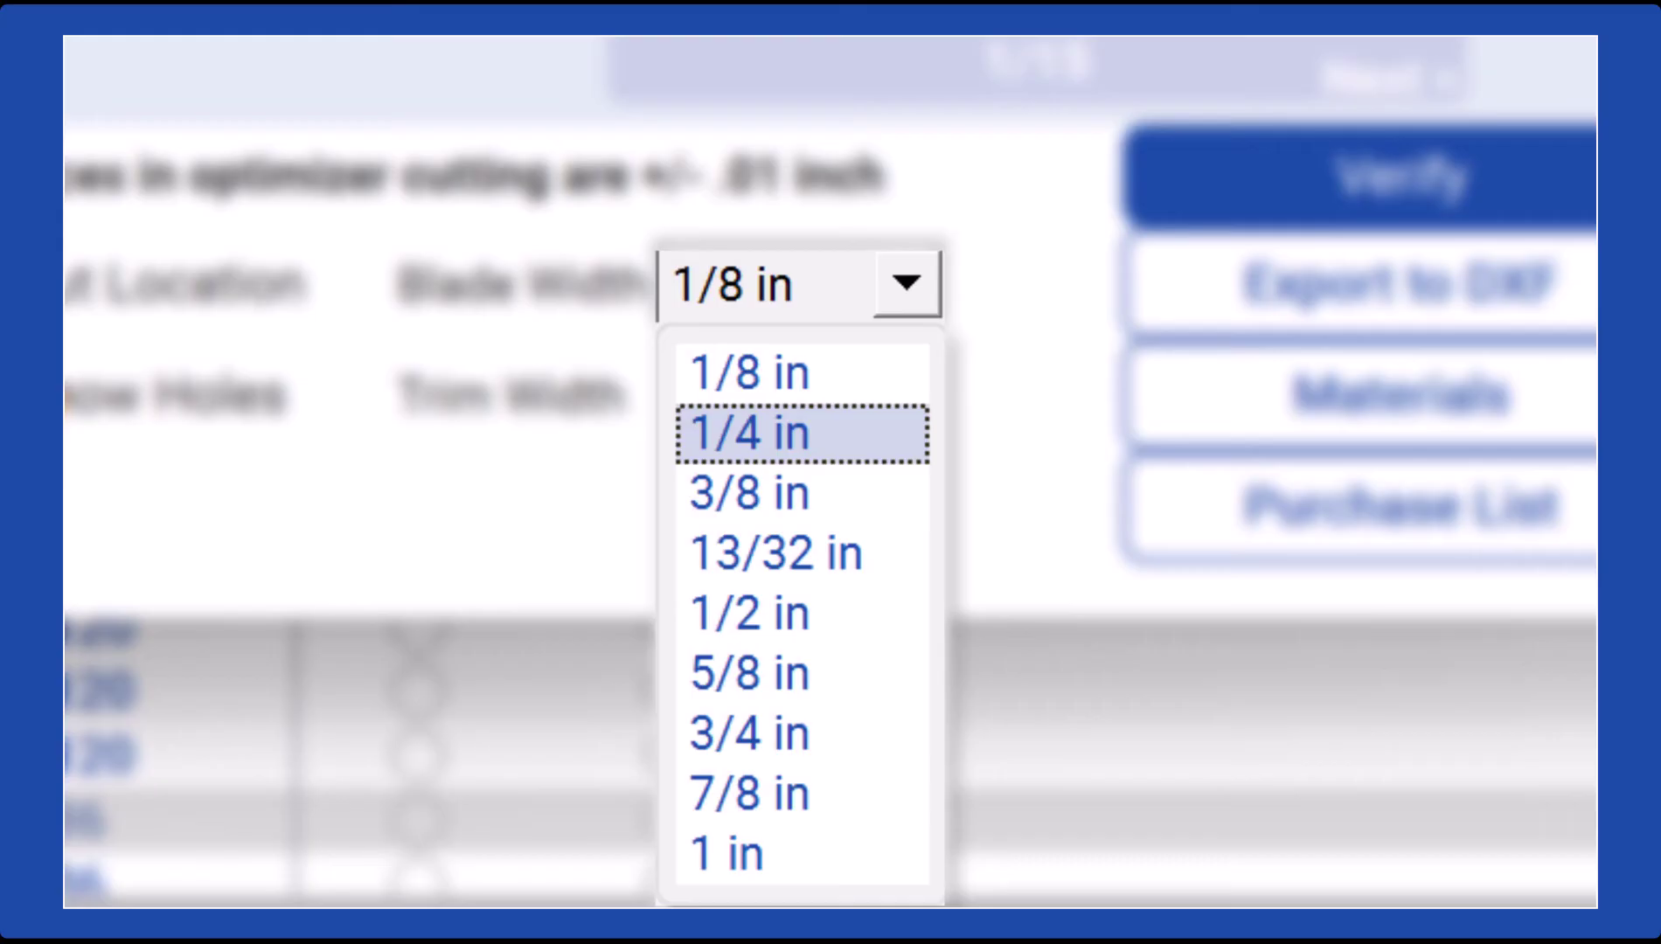
pyautogui.press('Down')
pyautogui.press('Down')
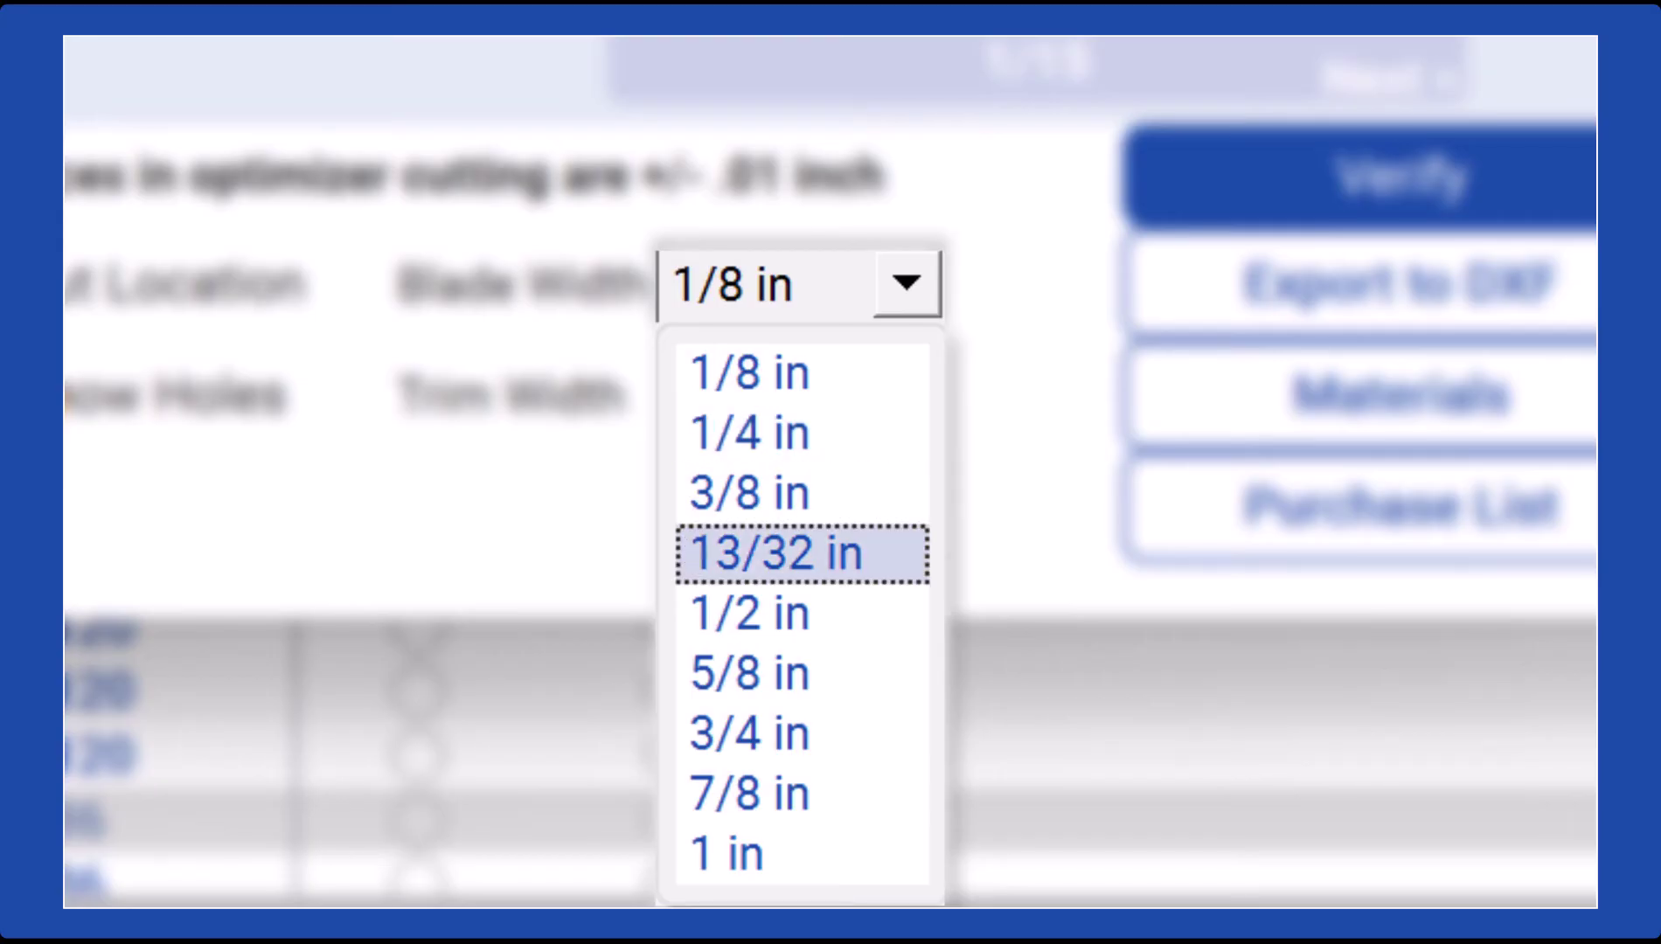
pyautogui.press('Down')
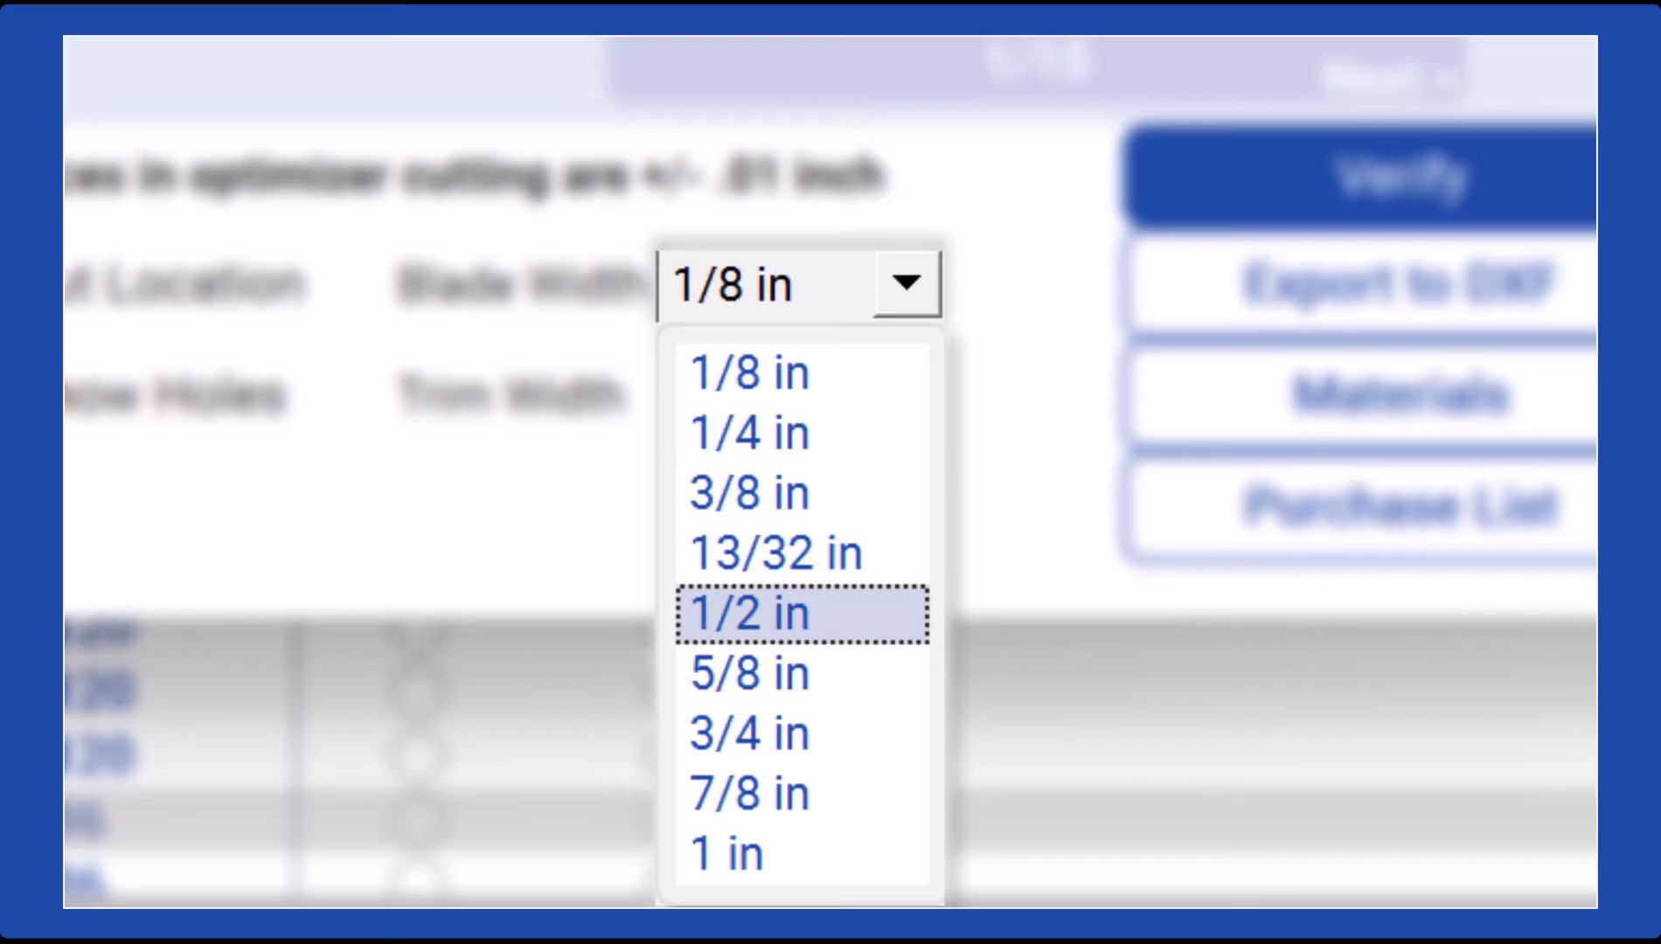
pyautogui.press('Up')
pyautogui.press('Up')
pyautogui.press('Escape')
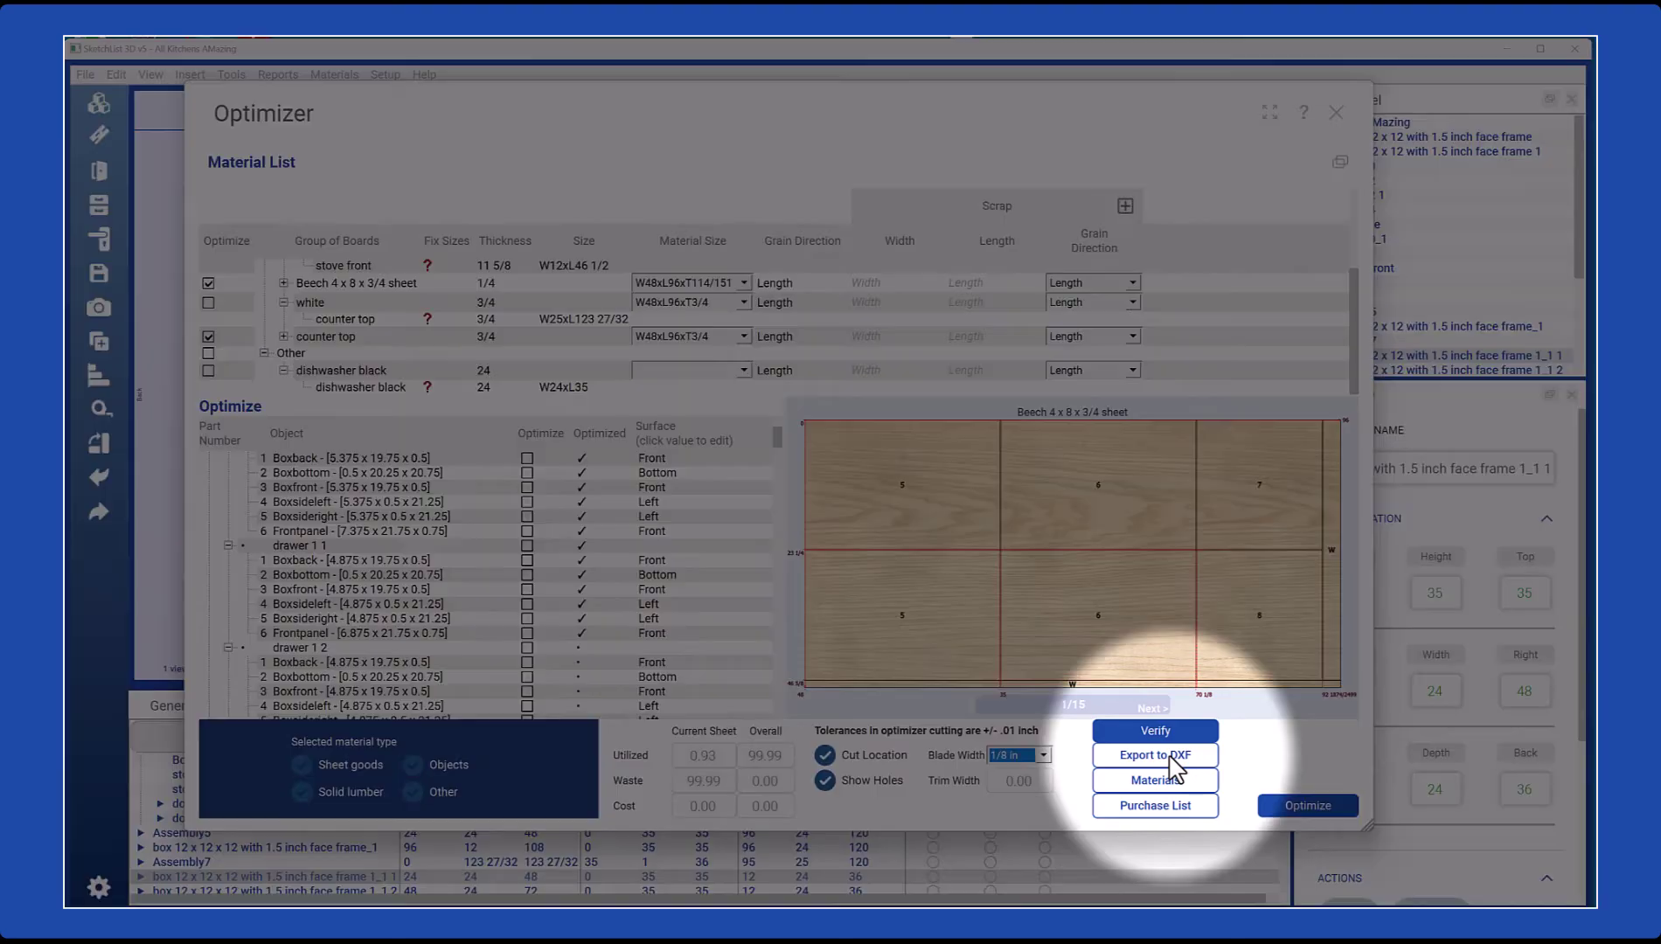
pyautogui.click(1171, 757)
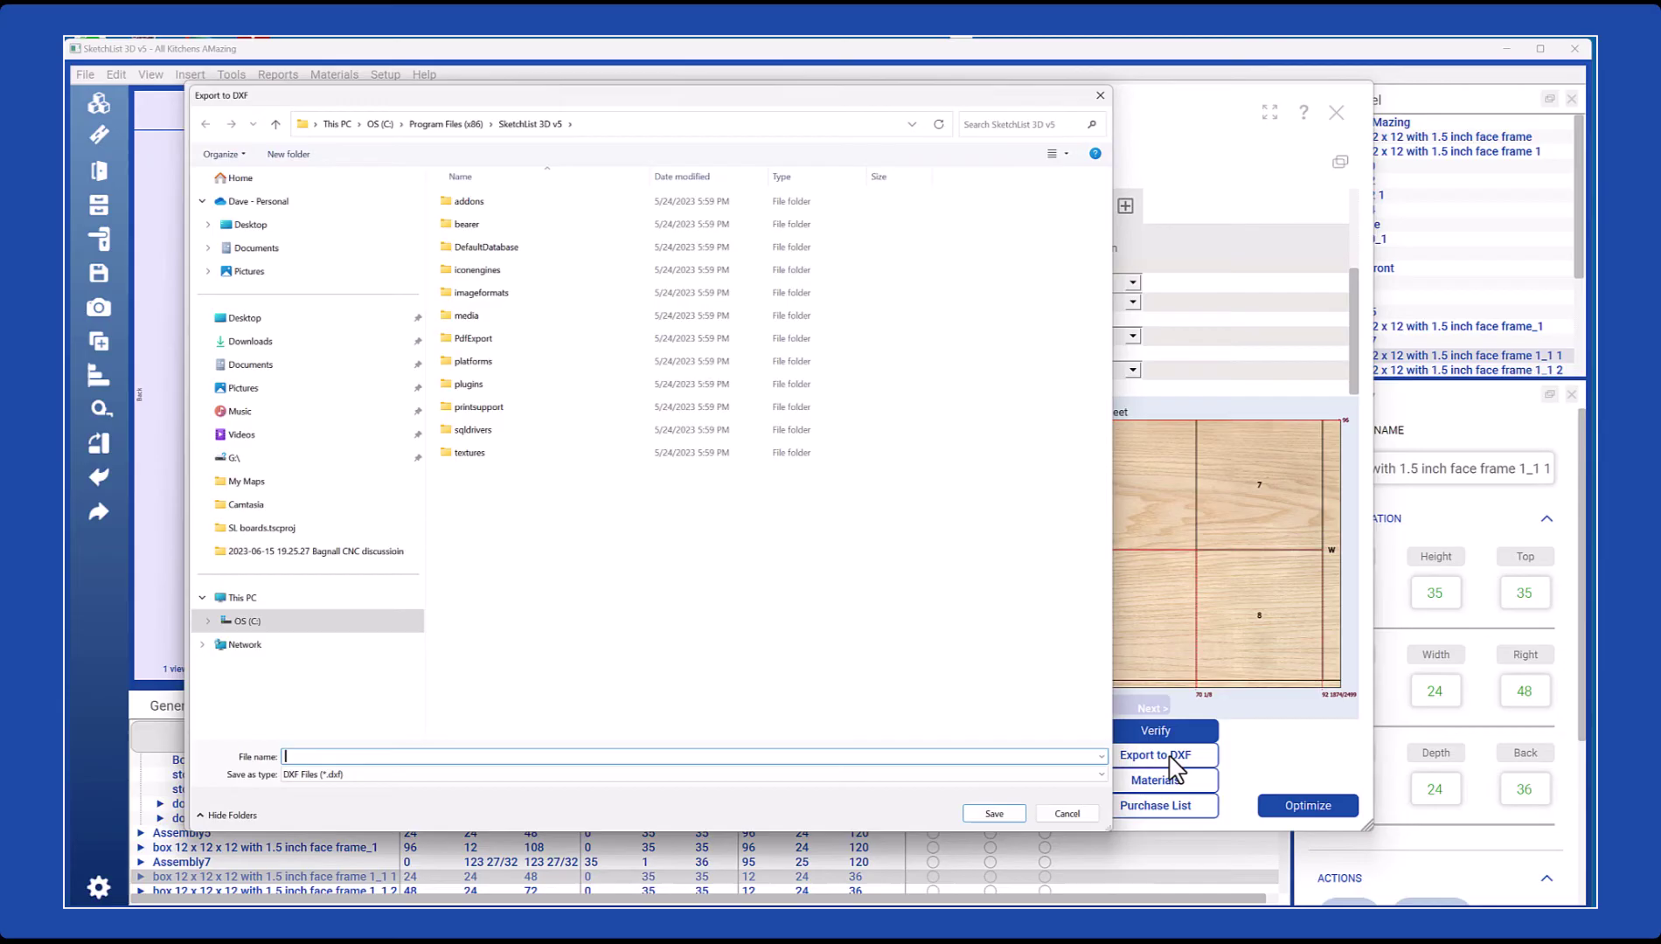
pyautogui.click(1068, 812)
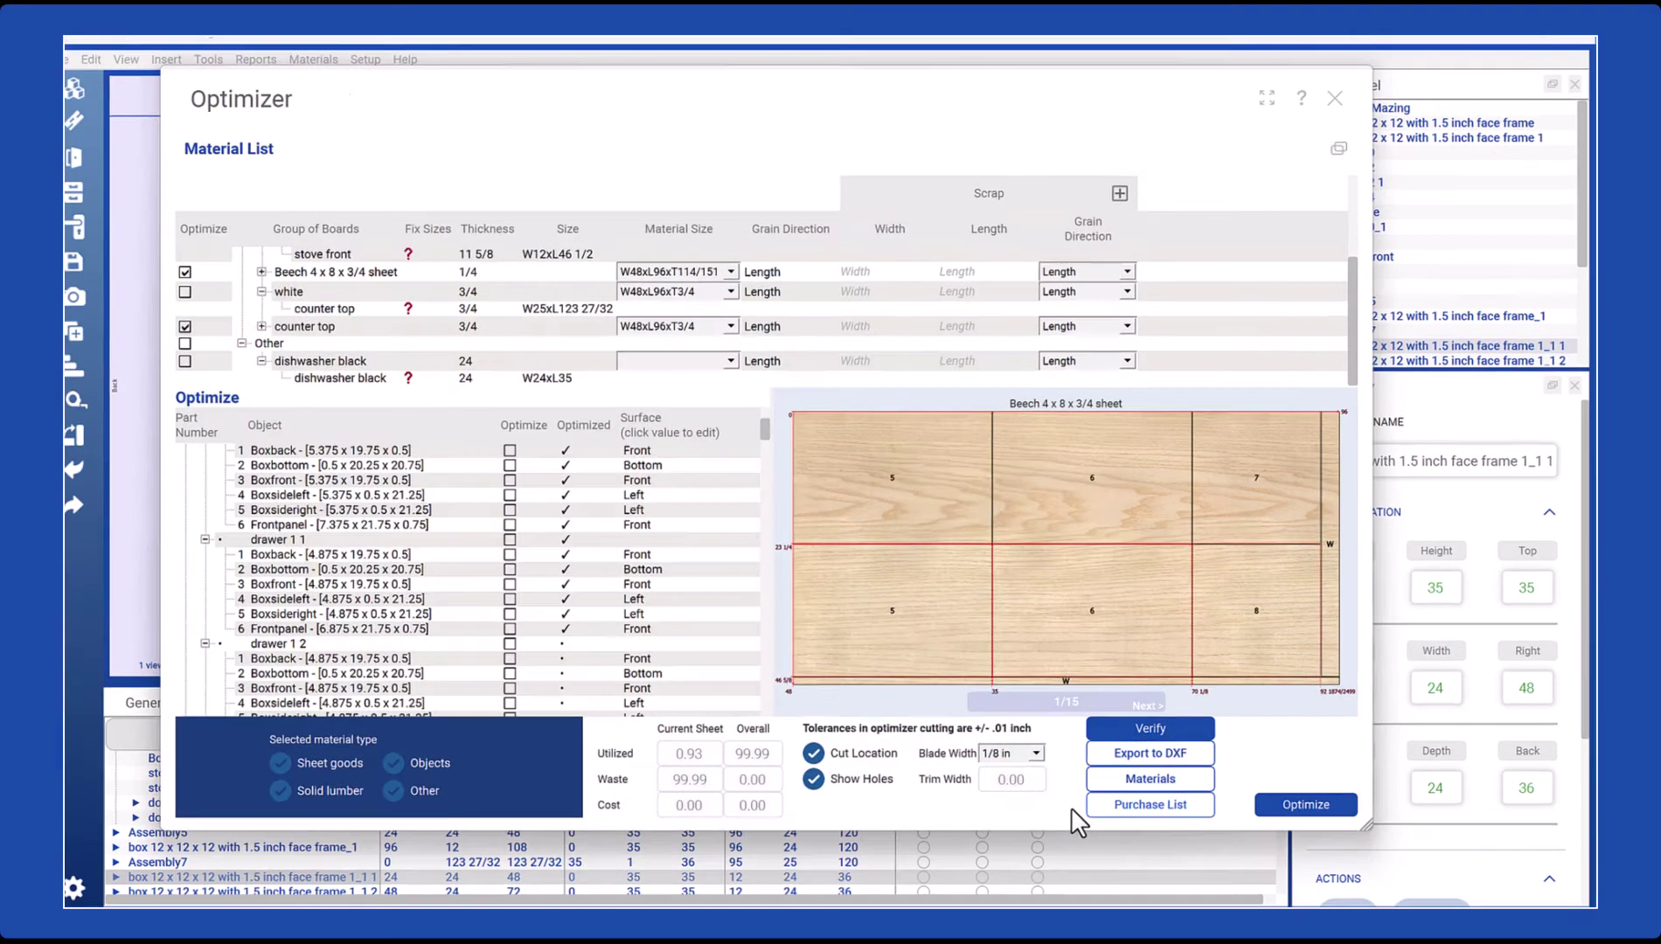
# Step: Generate a Purchase List report with all columns added
pyautogui.click(1000, 780)
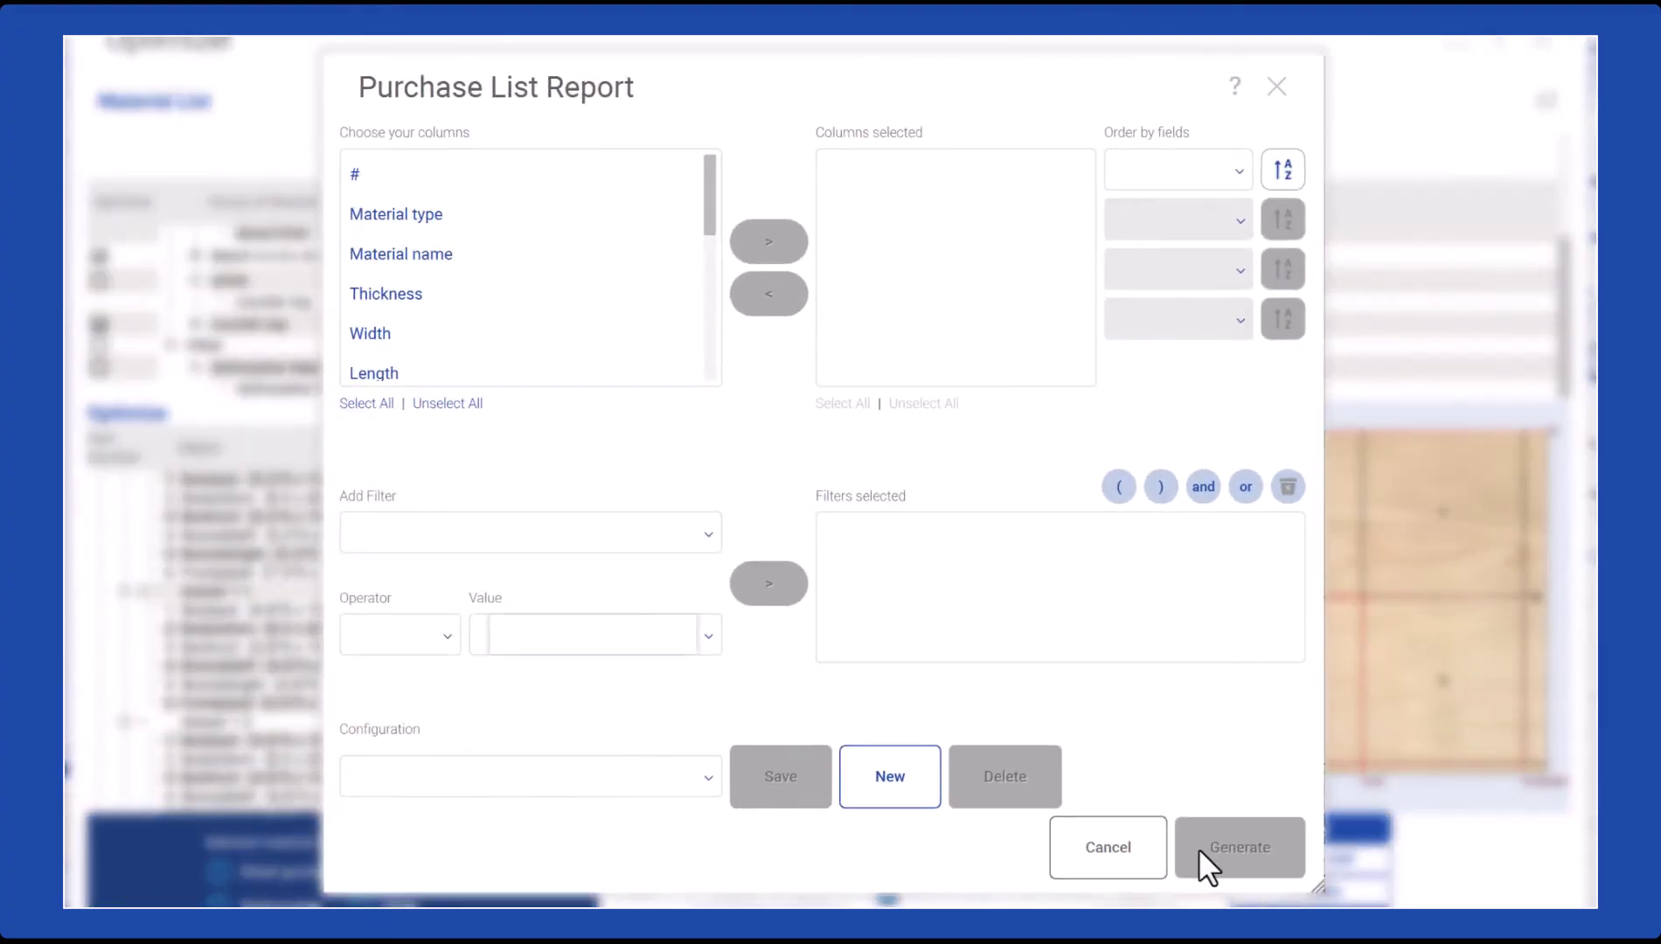
pyautogui.click(368, 403)
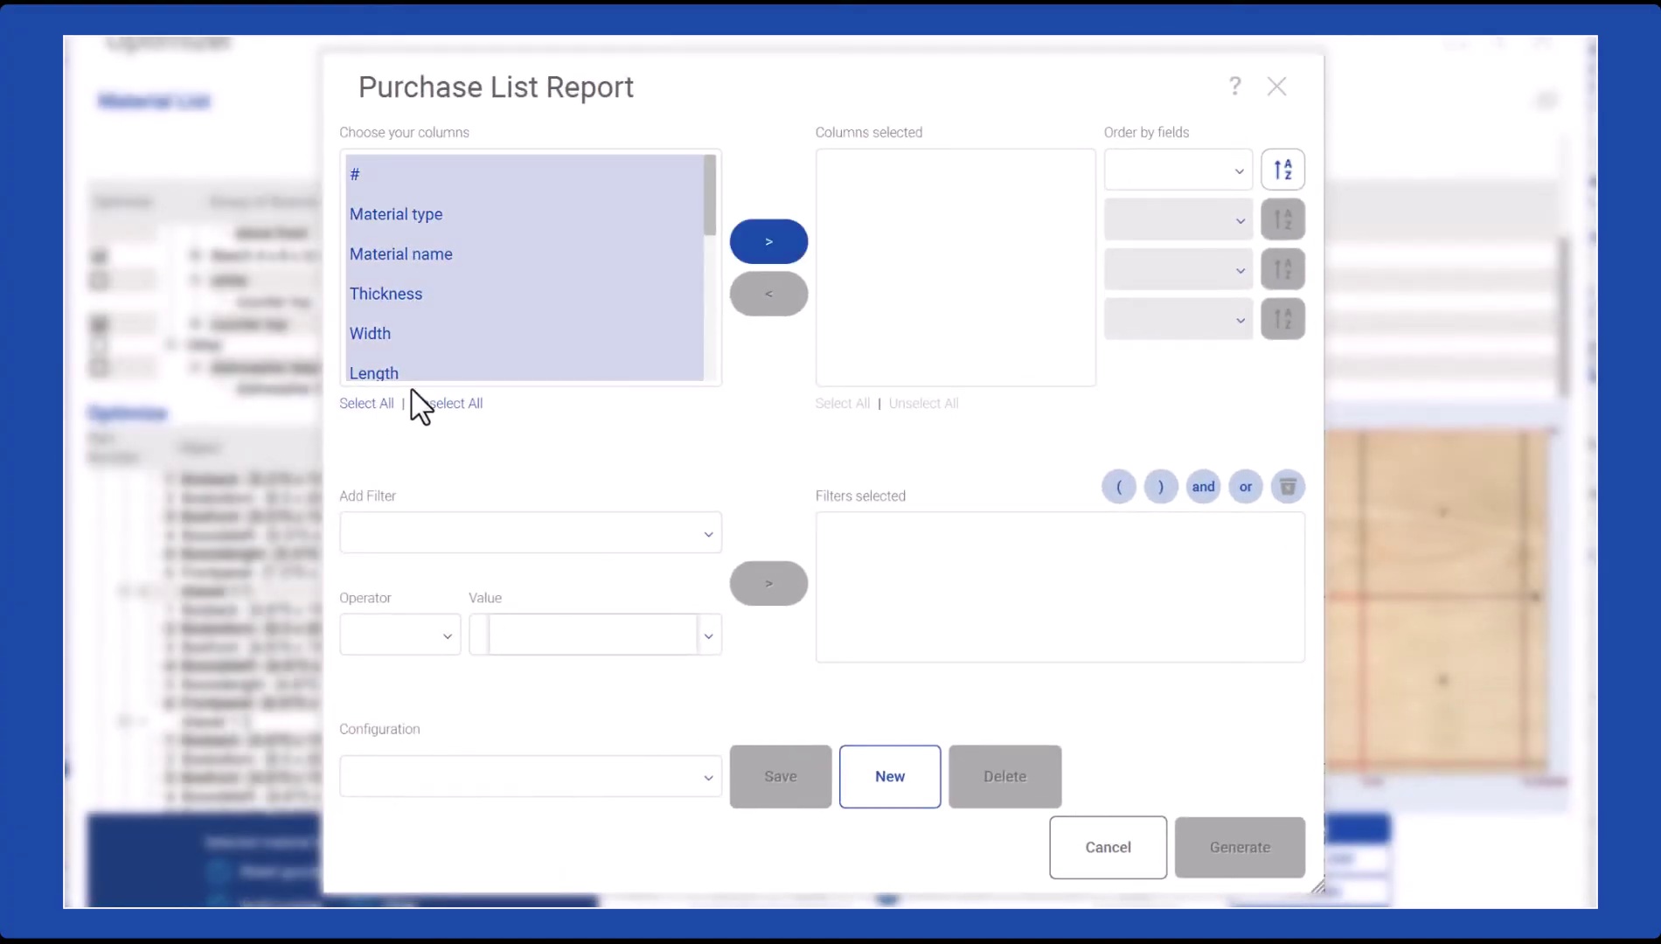
pyautogui.click(768, 242)
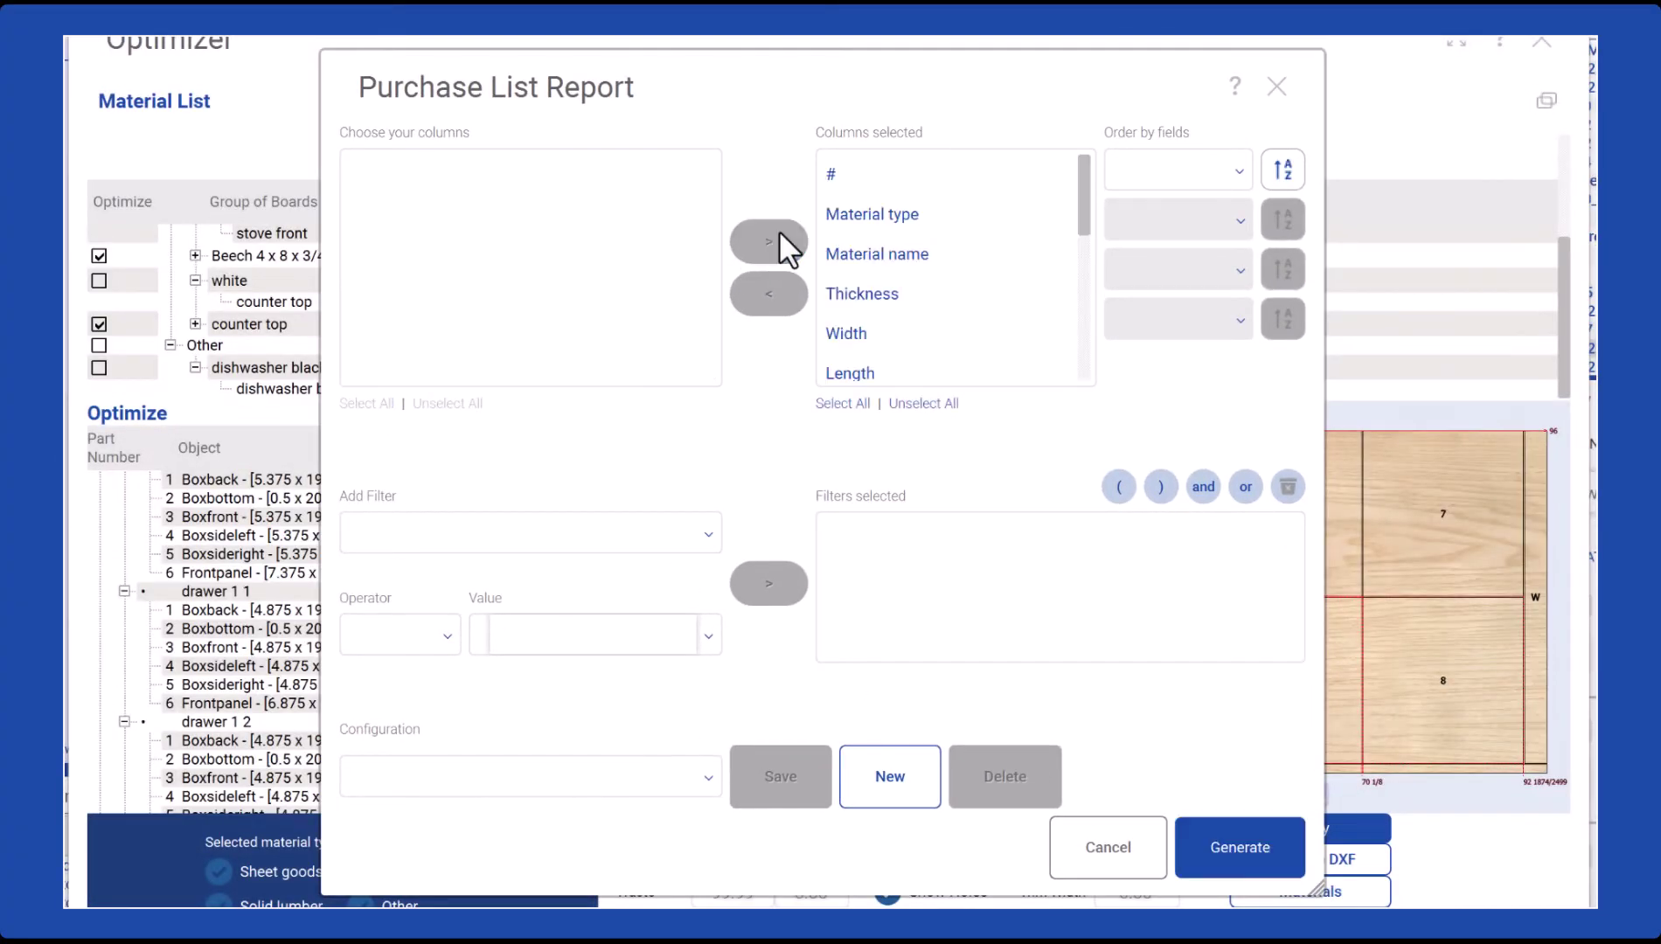
pyautogui.click(1254, 845)
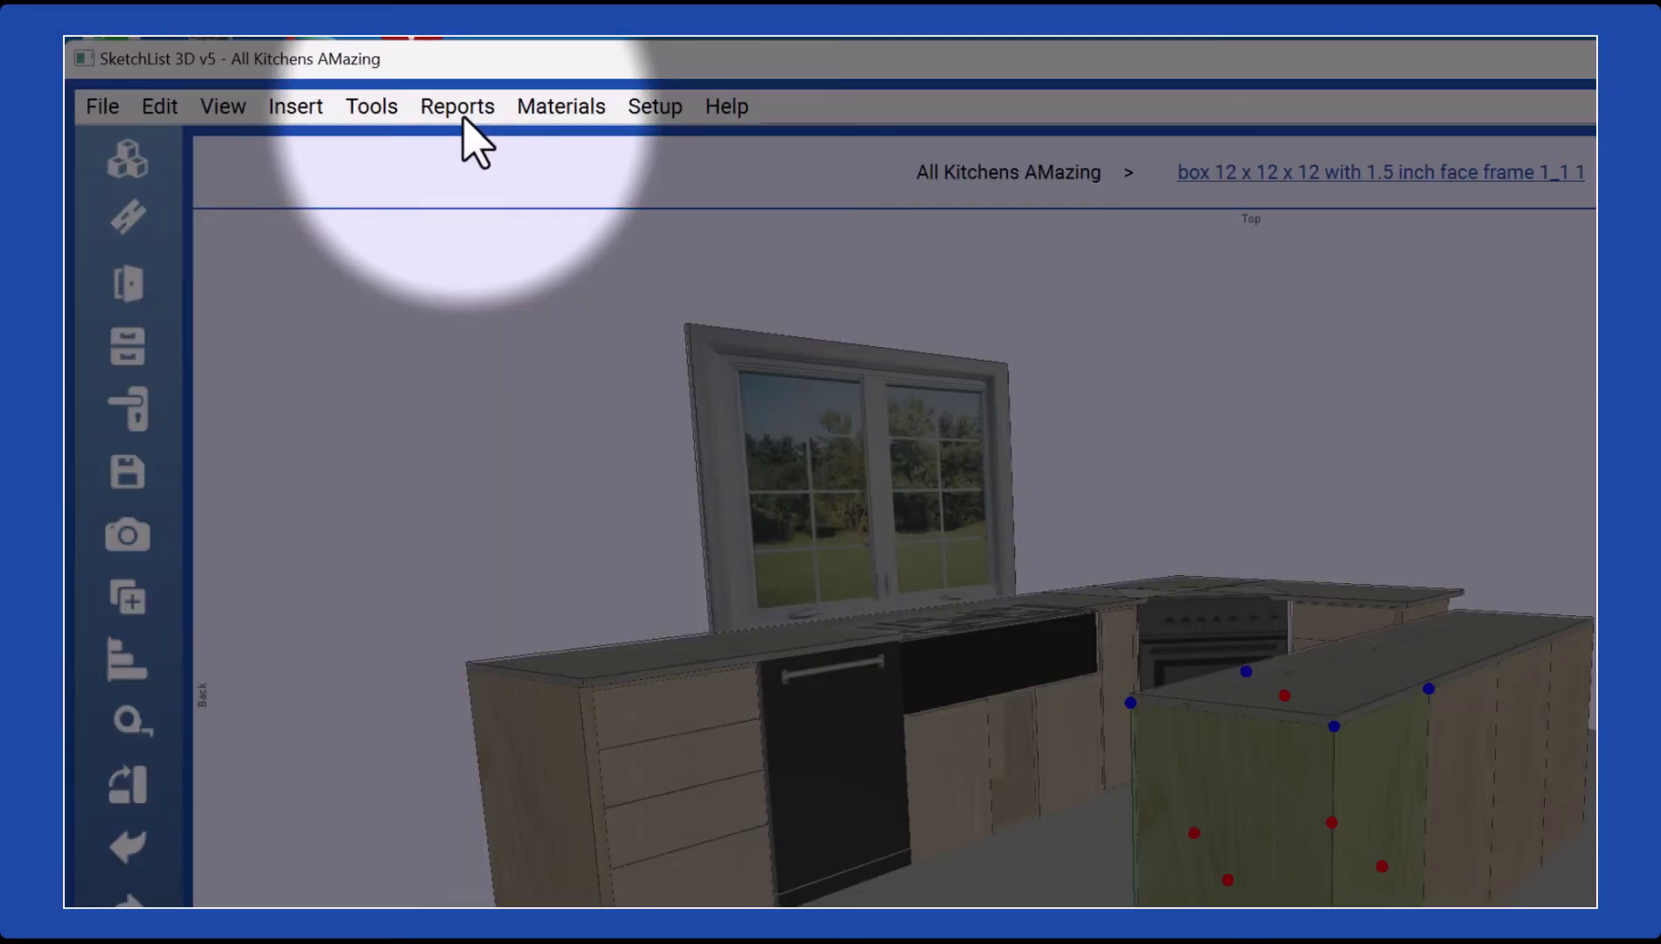
# Step: Request the Optimized Layouts Report and dismiss the Add Material Size warning
pyautogui.click(461, 135)
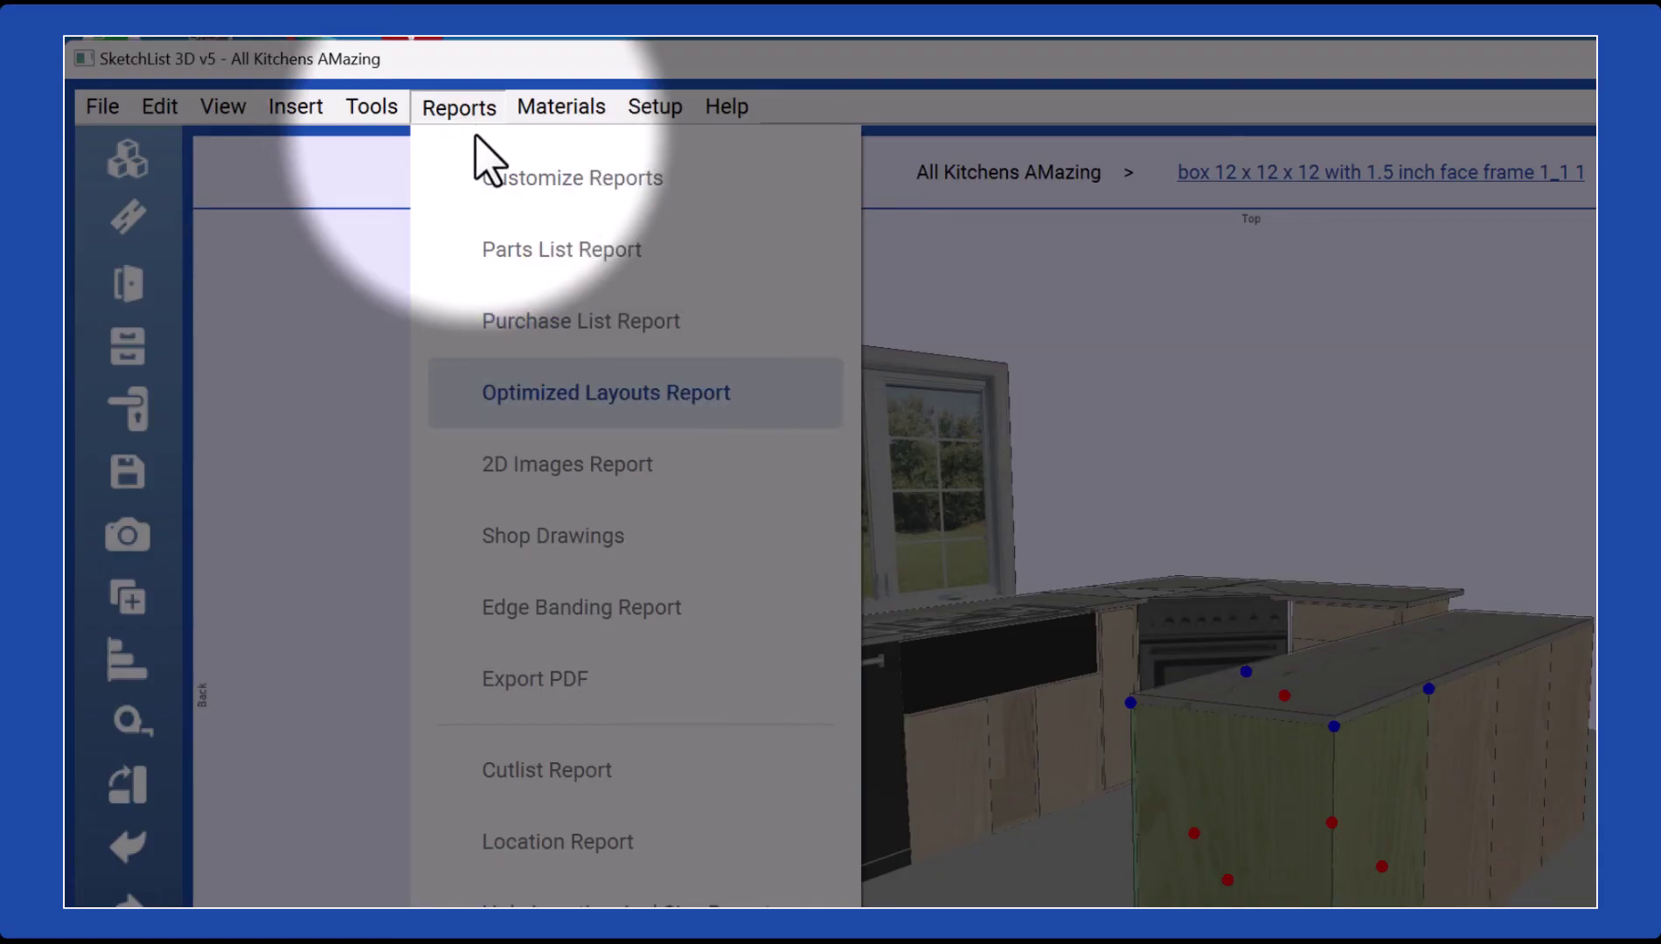
pyautogui.click(656, 395)
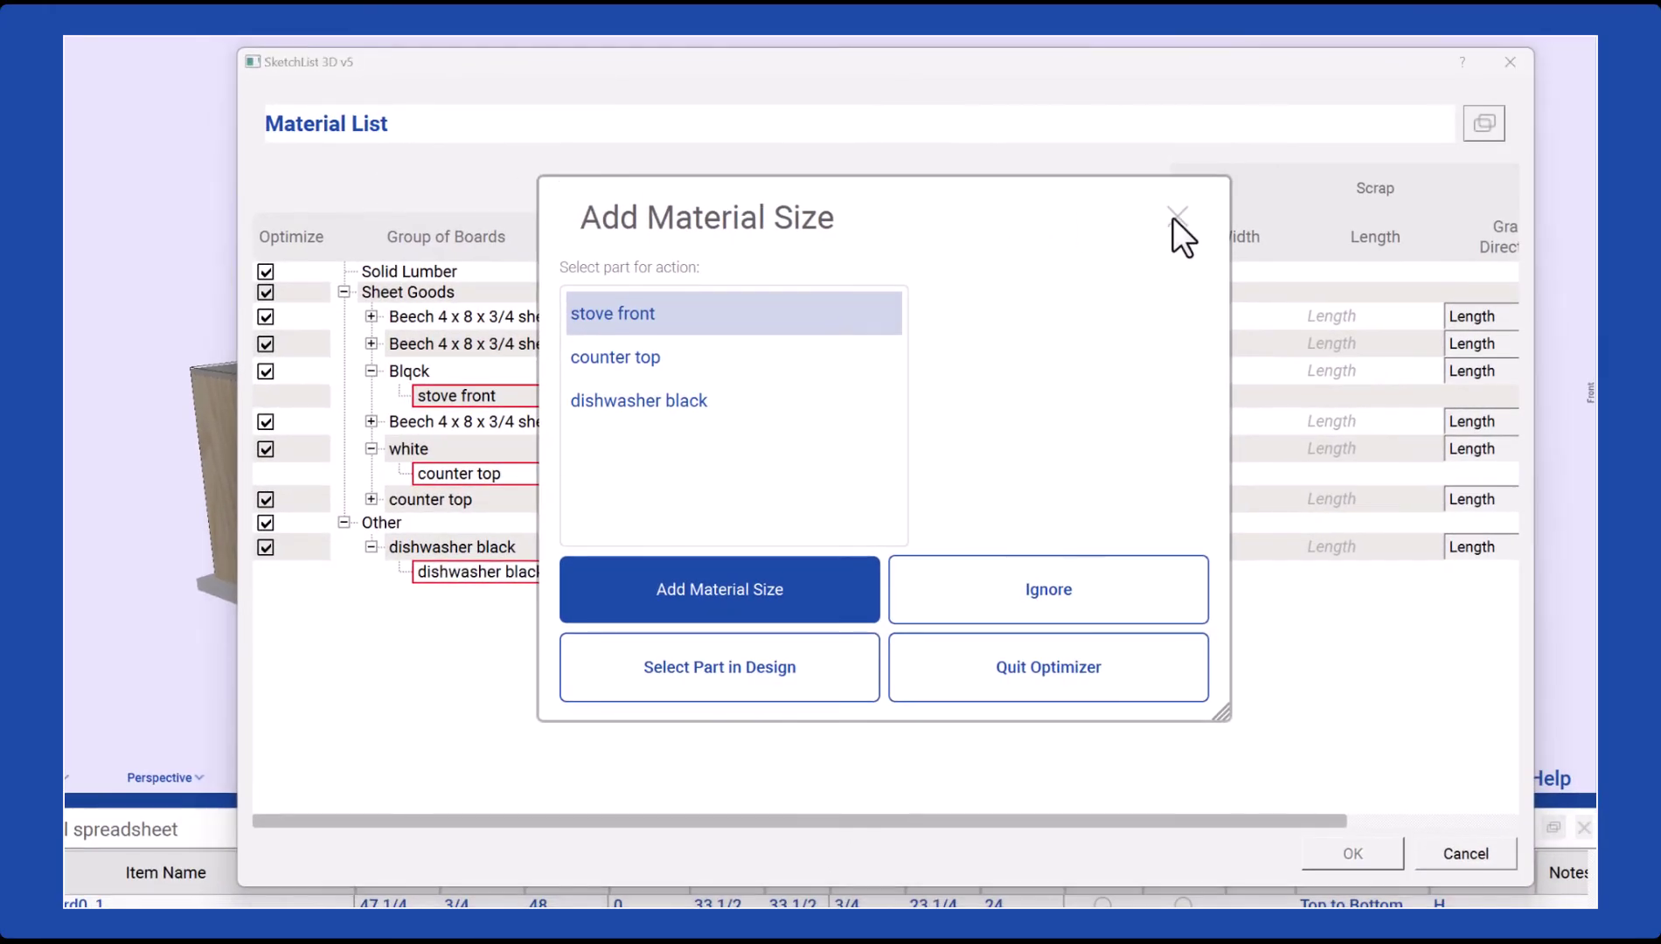
pyautogui.click(1174, 218)
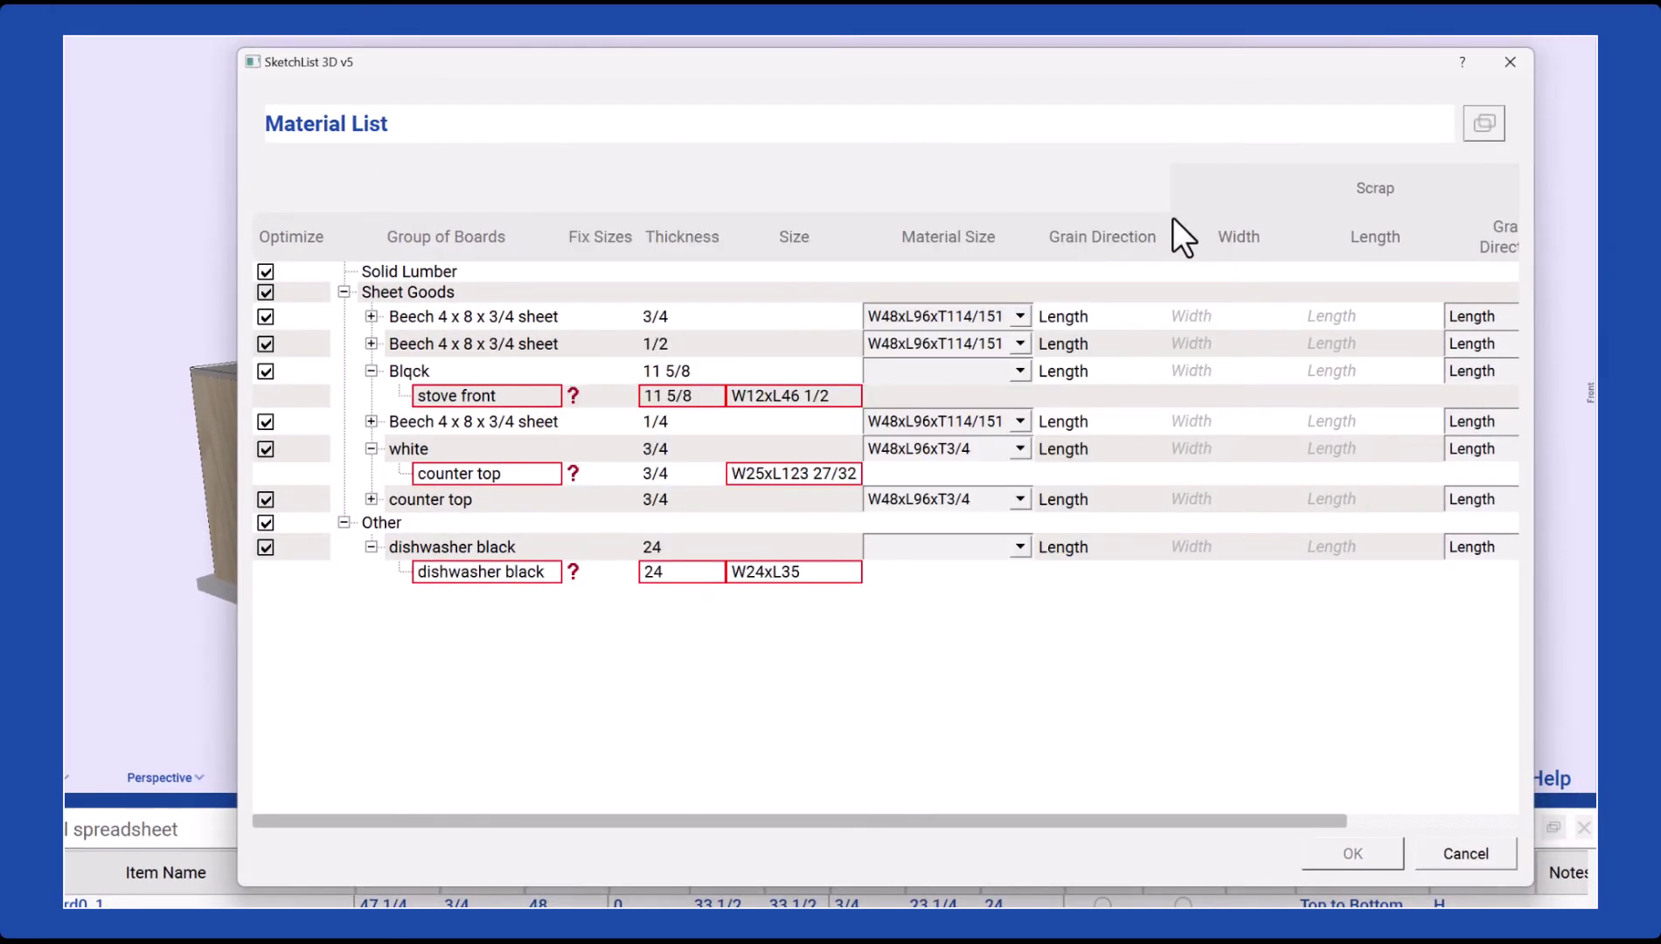
# Step: Exclude the Blqck, white and dishwasher black groups from optimizing and confirm
pyautogui.click(266, 371)
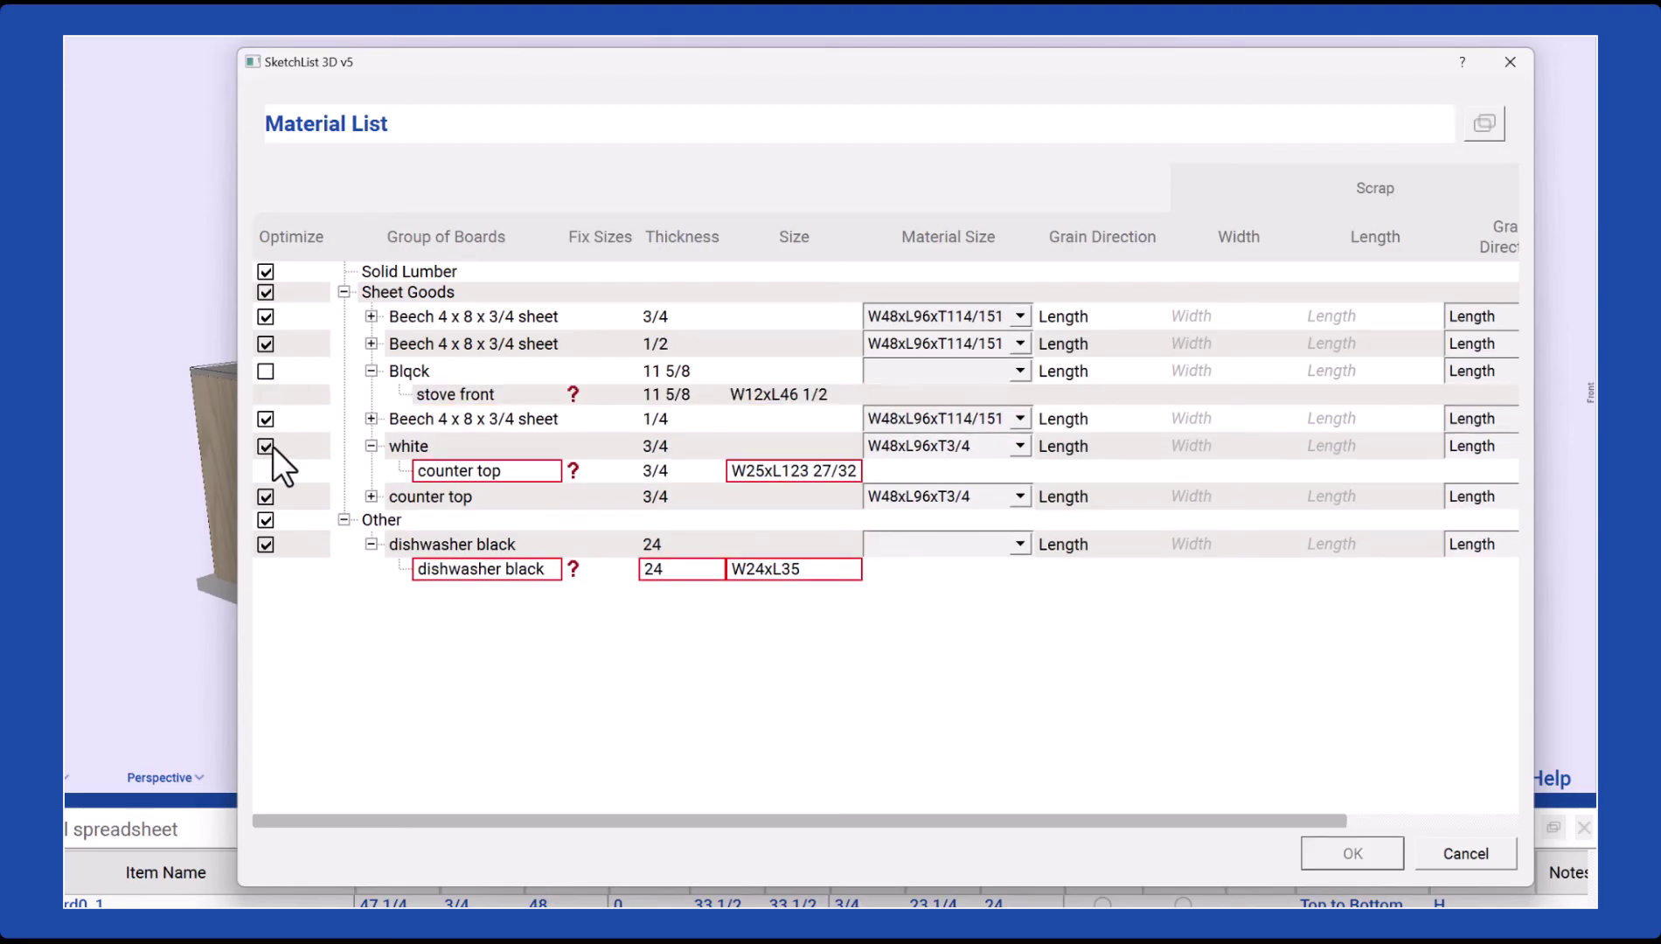
pyautogui.click(266, 446)
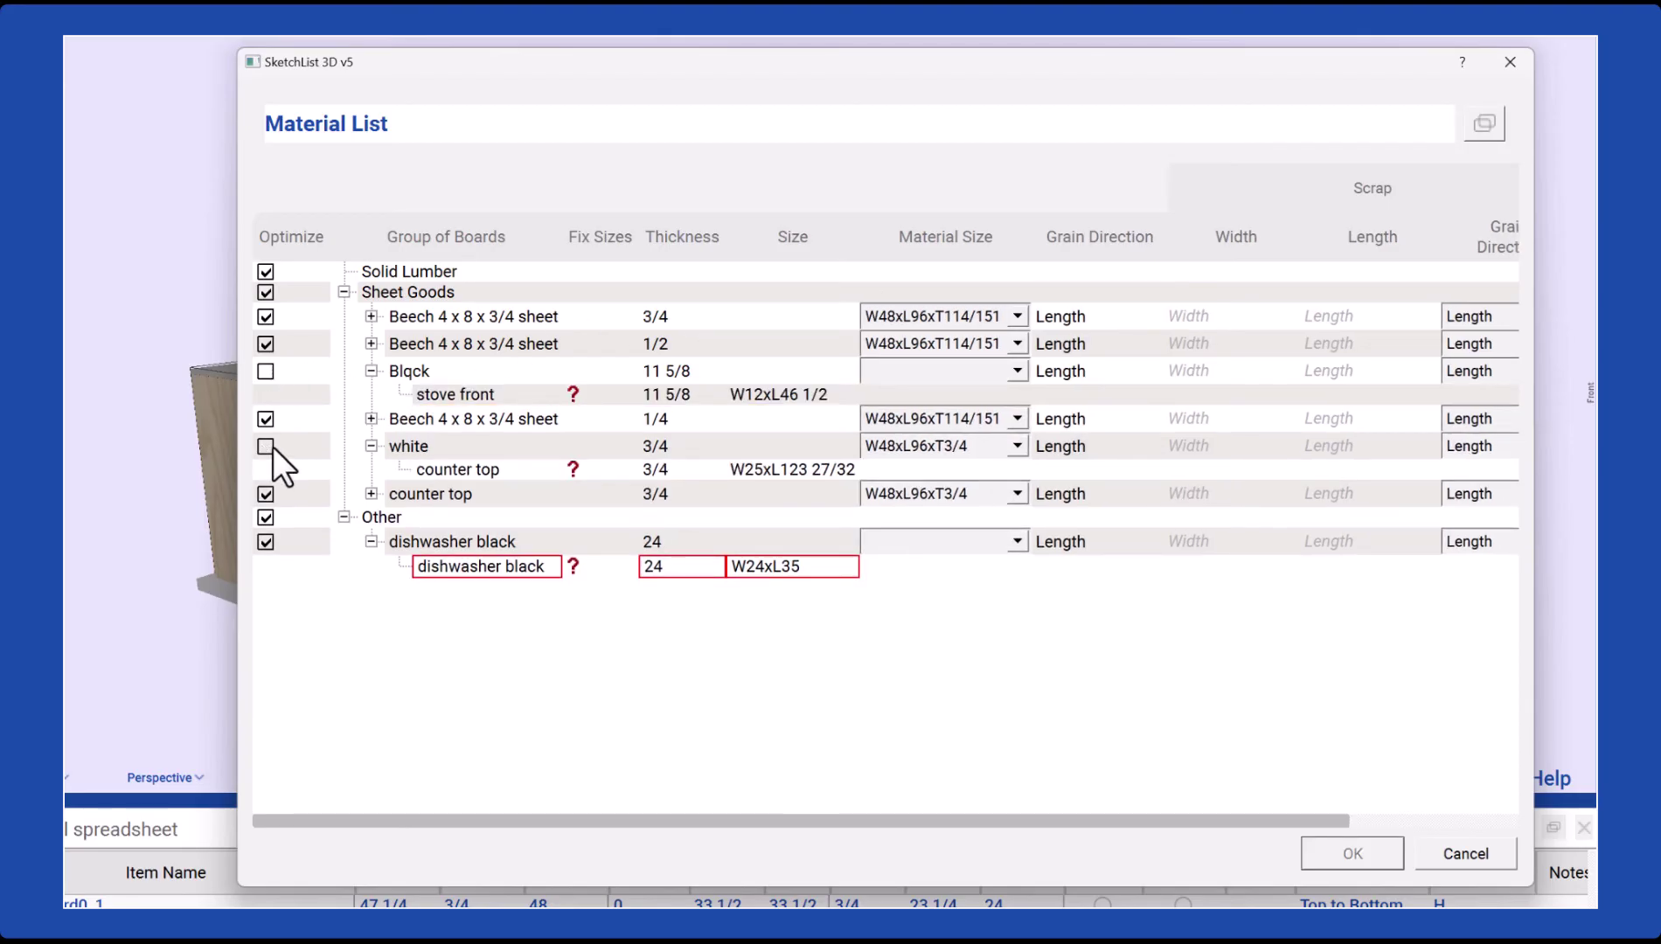
pyautogui.click(266, 542)
pyautogui.click(1234, 789)
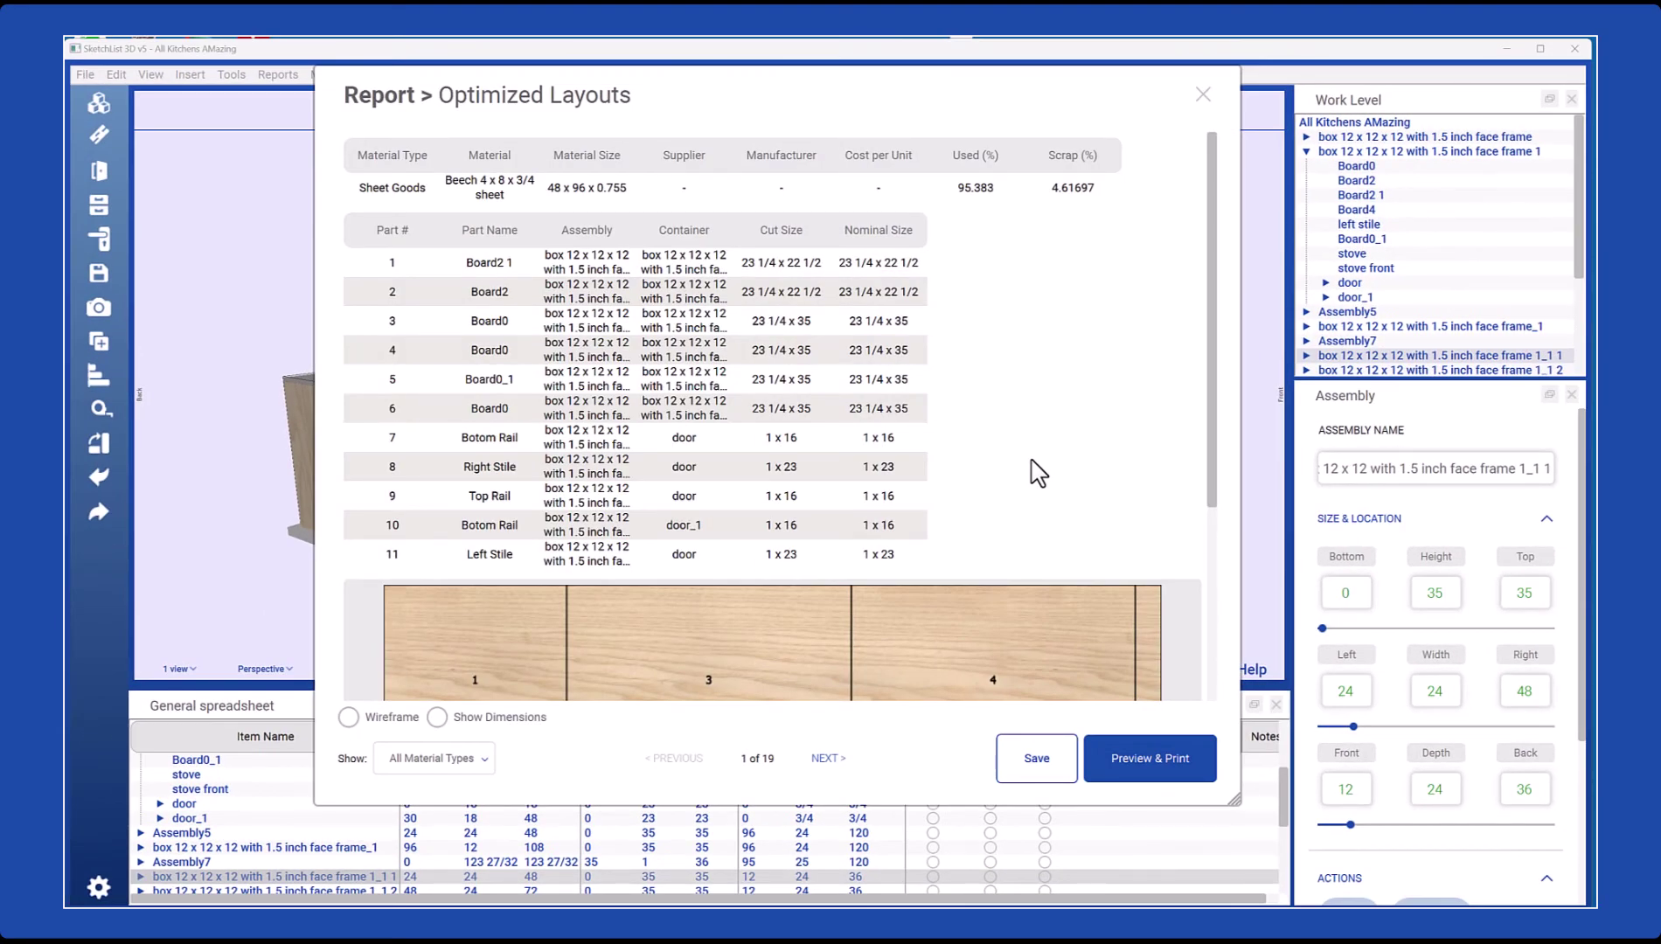
pyautogui.scroll(-3, 1038, 415)
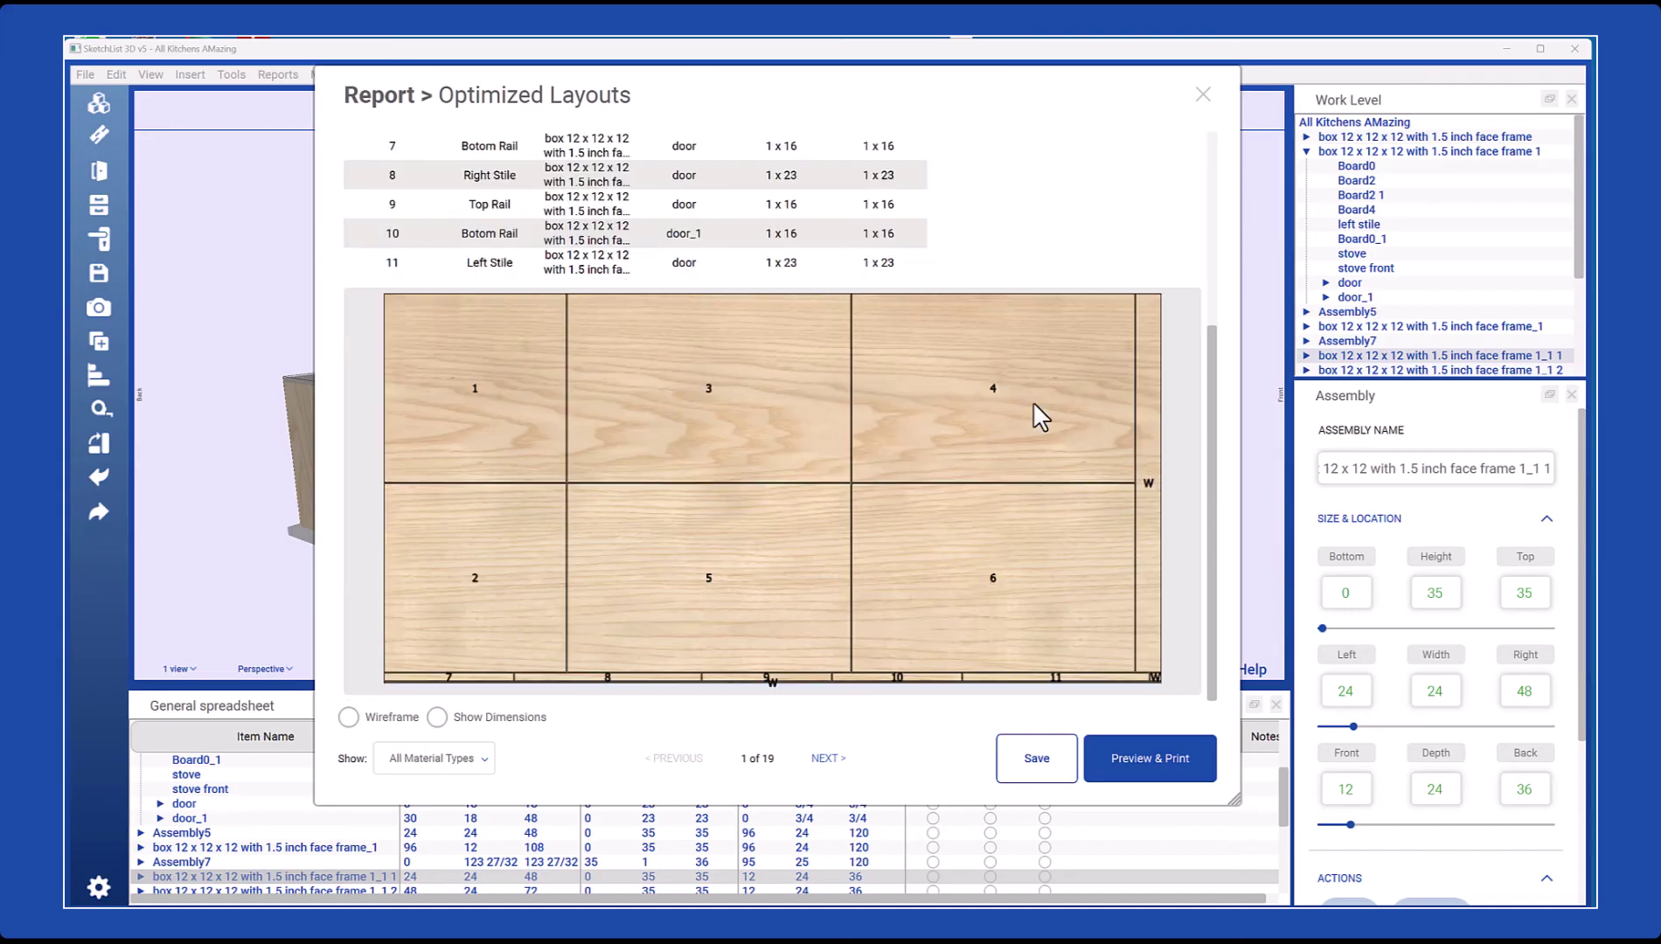
pyautogui.scroll(2, 1039, 415)
pyautogui.scroll(2, 1038, 418)
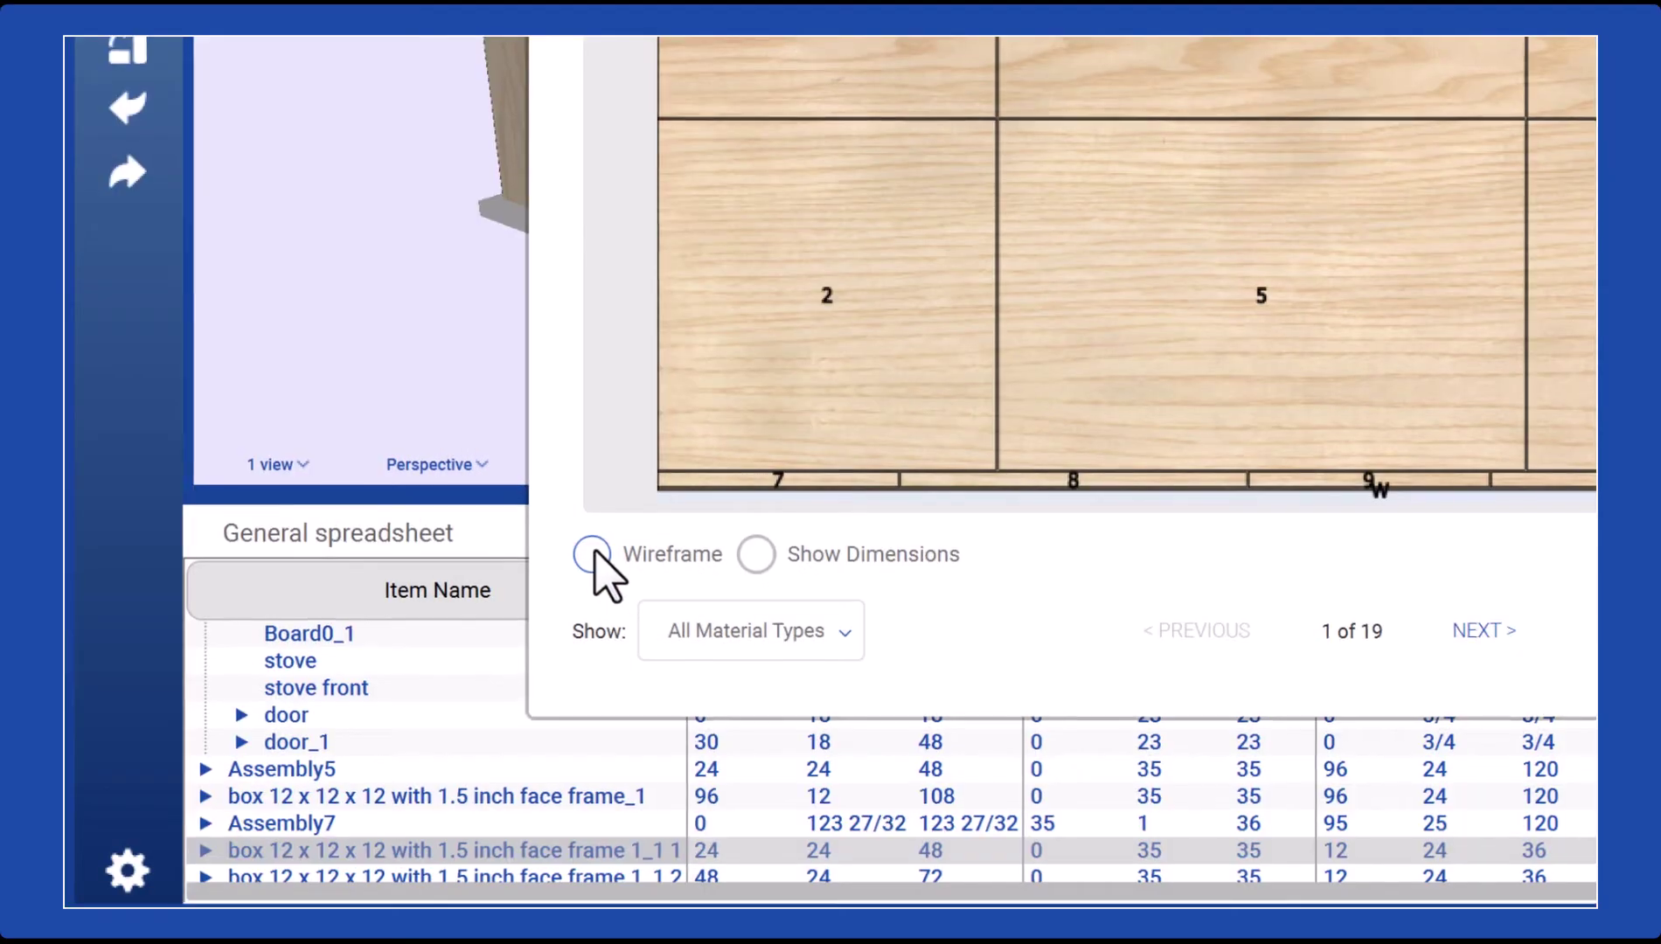
# Step: Turn on Wireframe and Show Dimensions for the beech sheet layout
pyautogui.click(422, 693)
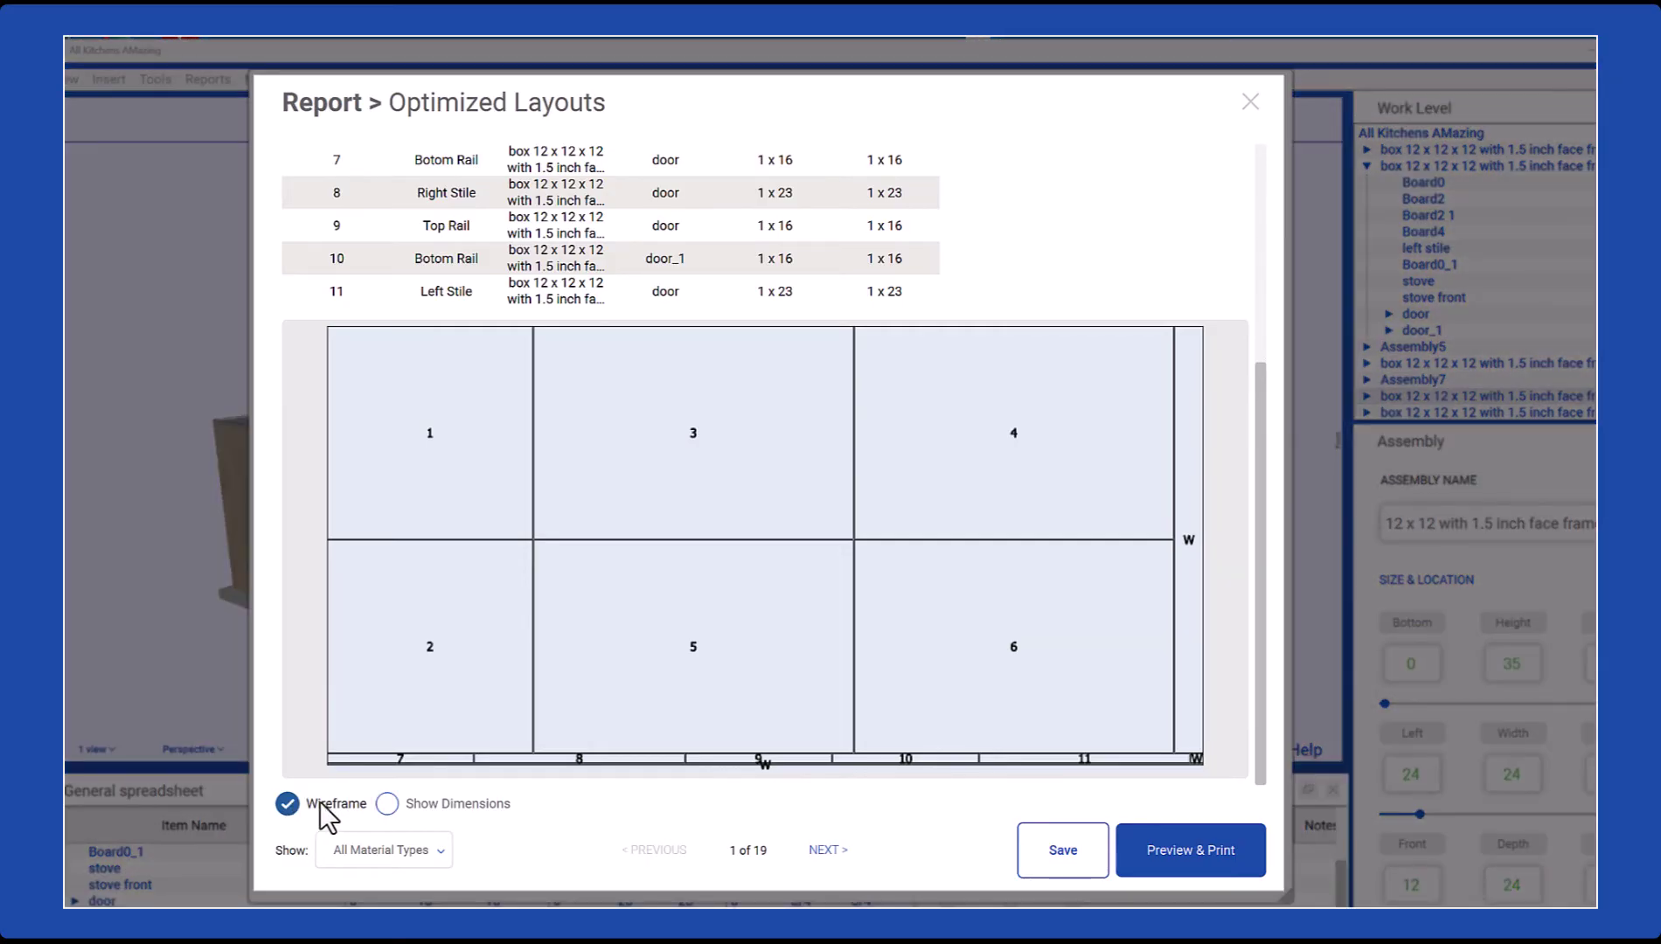
pyautogui.click(388, 804)
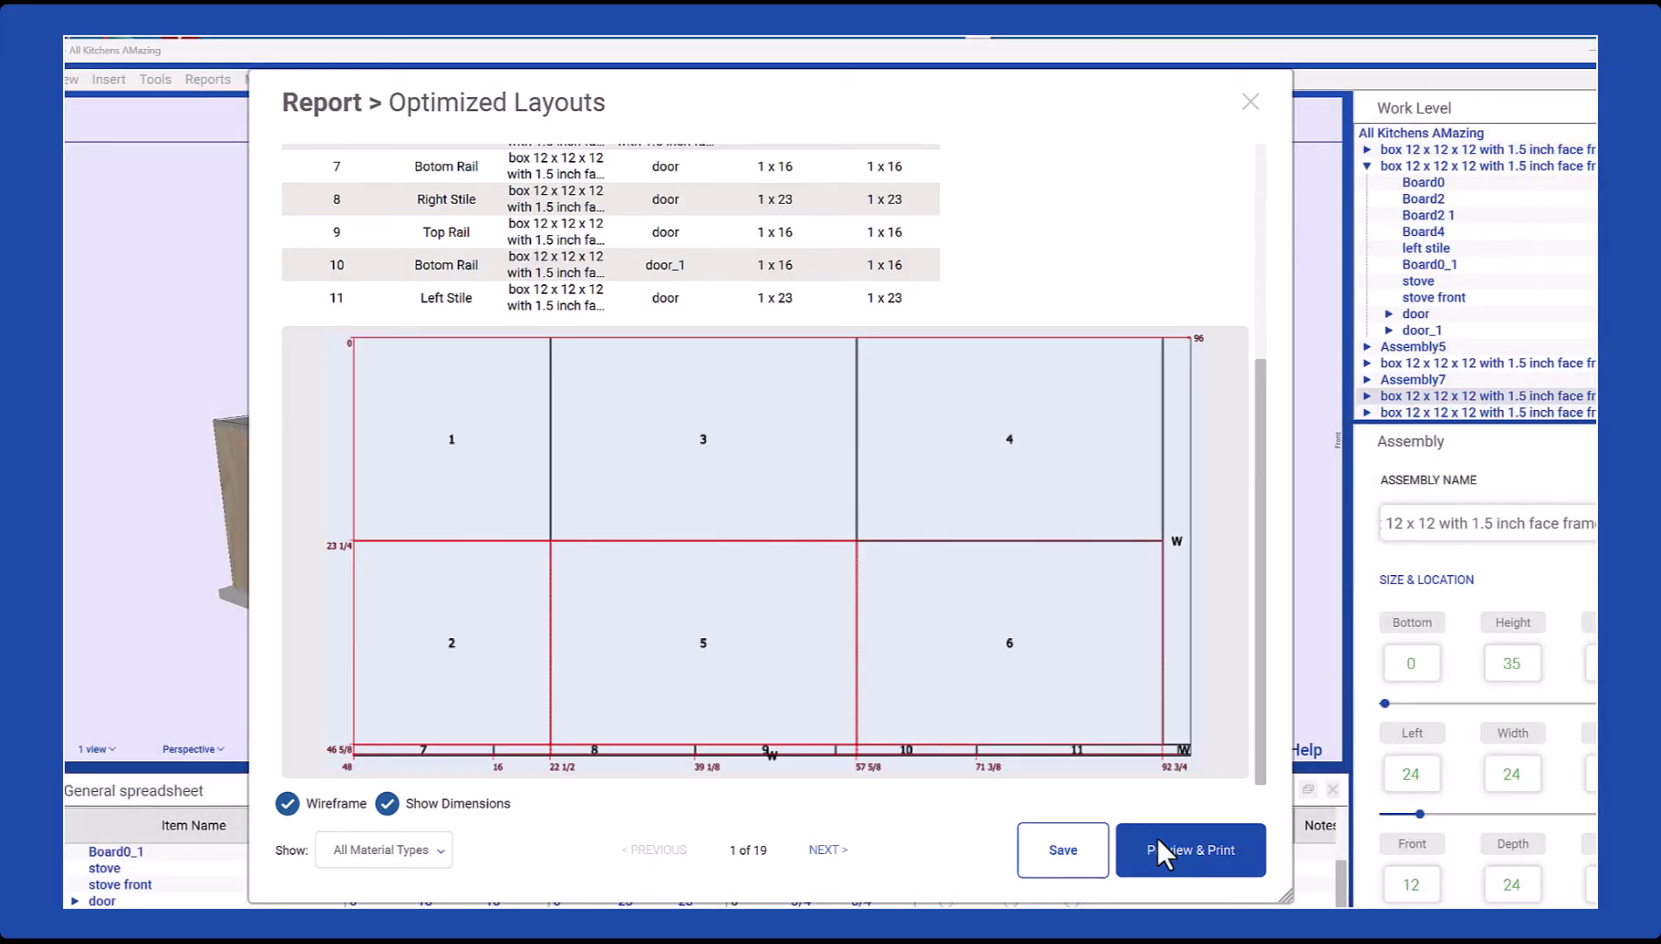
# Step: Close the Optimized Layouts report window
pyautogui.click(1251, 97)
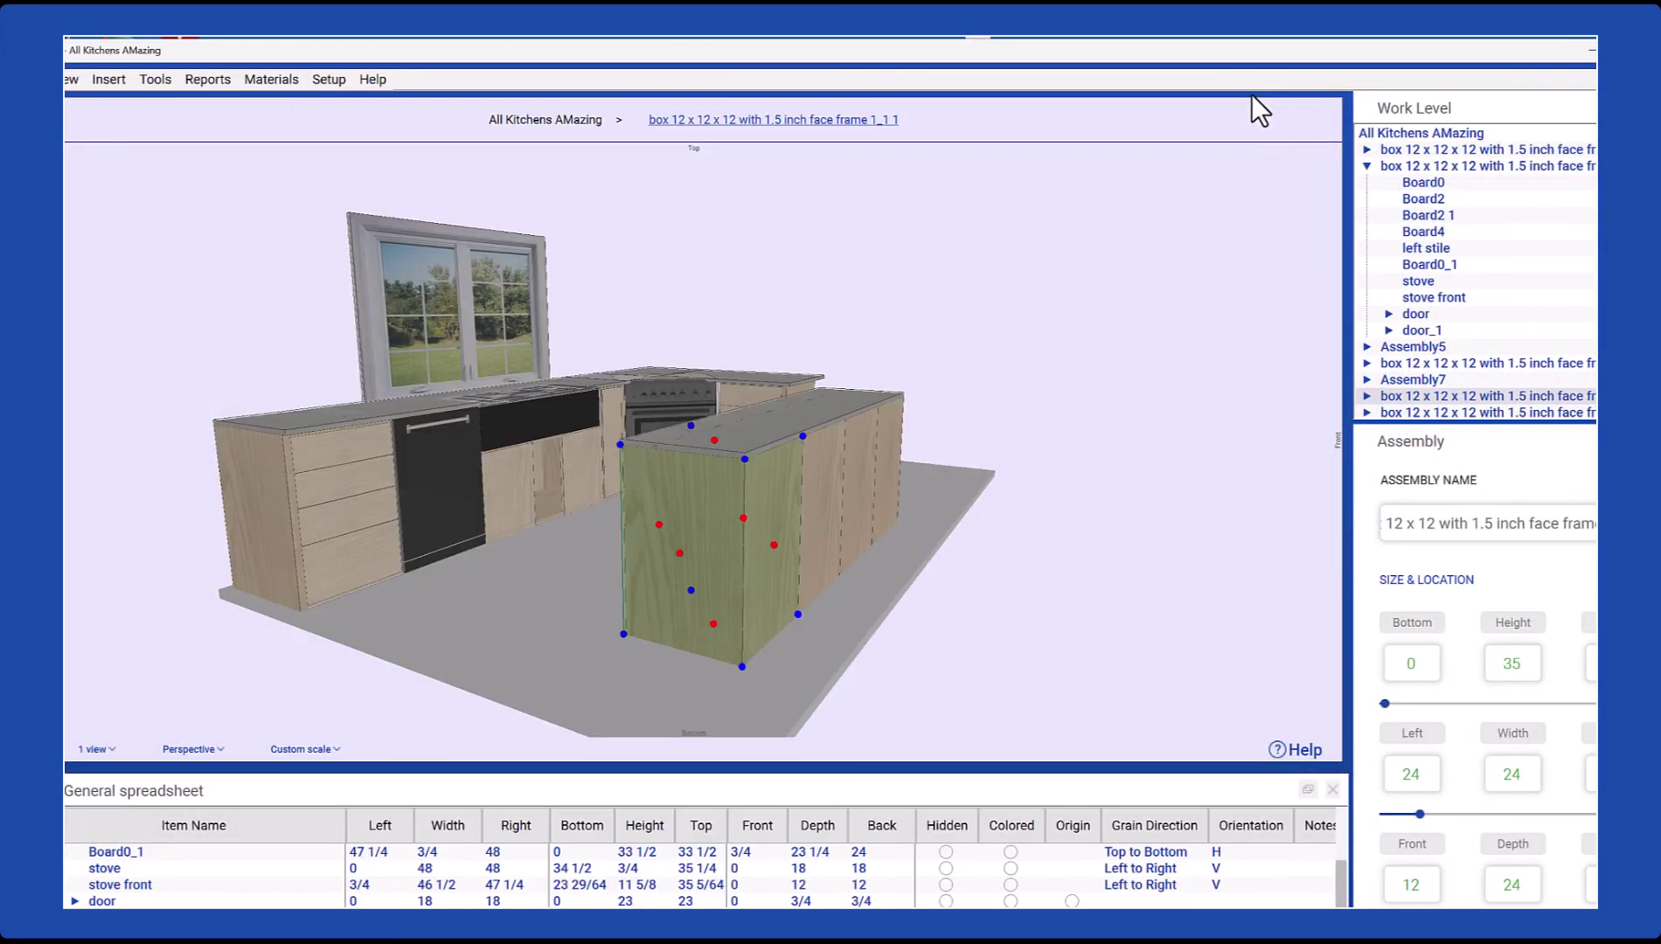